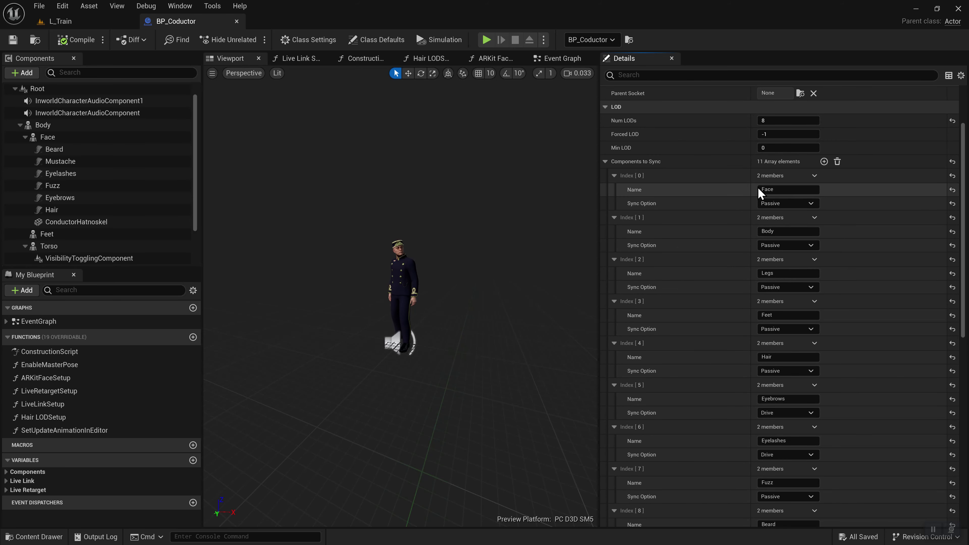
Bring the conductor character close in view and examine the per-index values of the Face entry in Custom LODMapping.
{"action": "right_click_drag", "start_coordinate": [416, 228], "coordinate": [416, 228]}
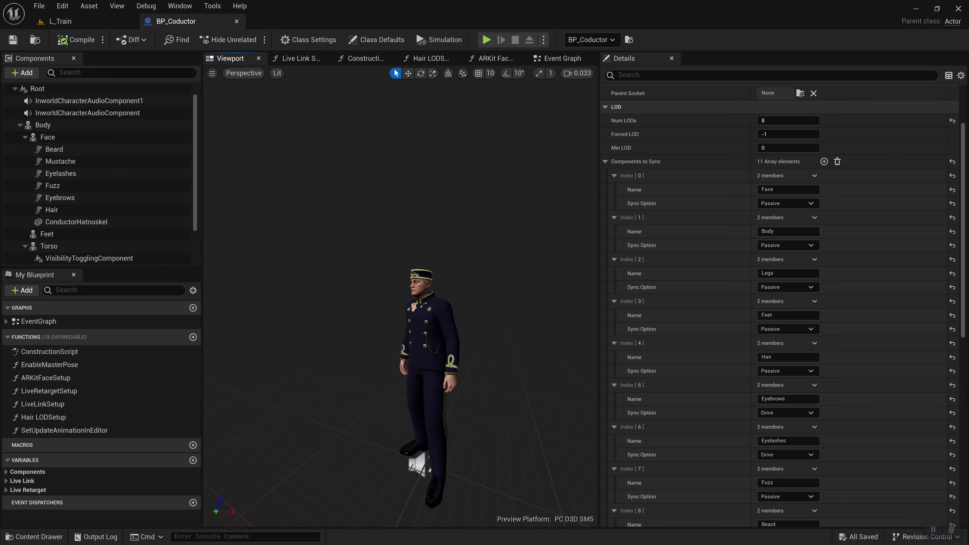
{"action": "key", "text": "w"}
{"action": "right_click_drag", "start_coordinate": [417, 228], "coordinate": [416, 228]}
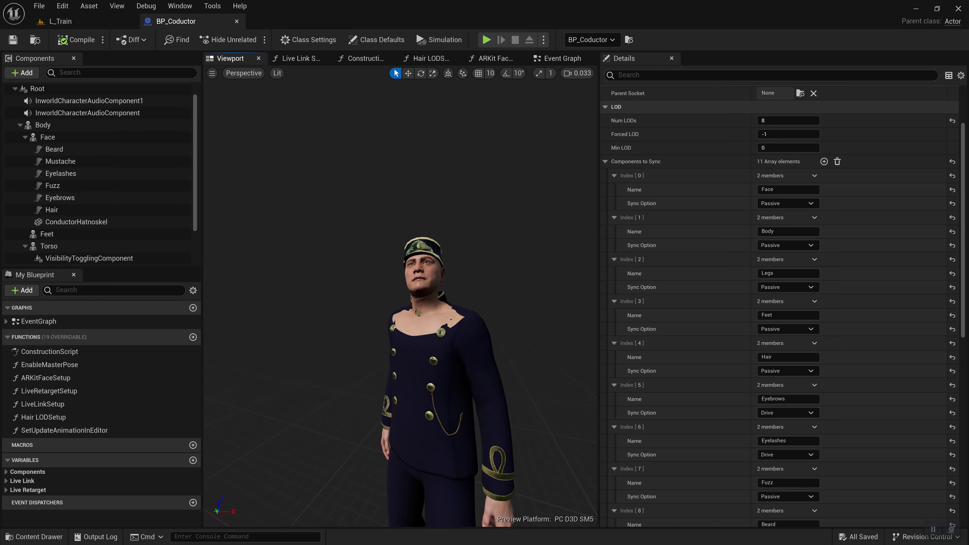
{"action": "scroll", "coordinate": [721, 386], "scroll_direction": "down", "scroll_amount": 8}
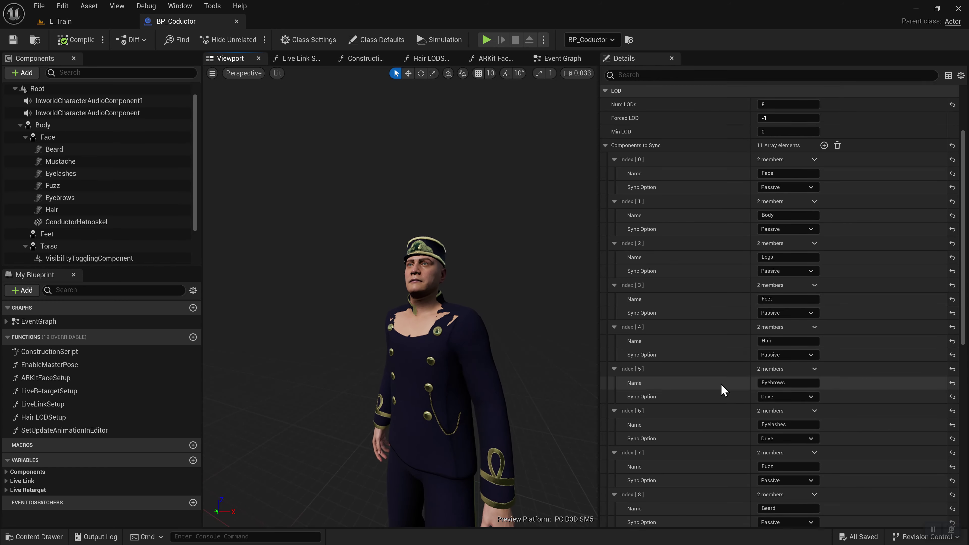
{"action": "left_click", "coordinate": [605, 345]}
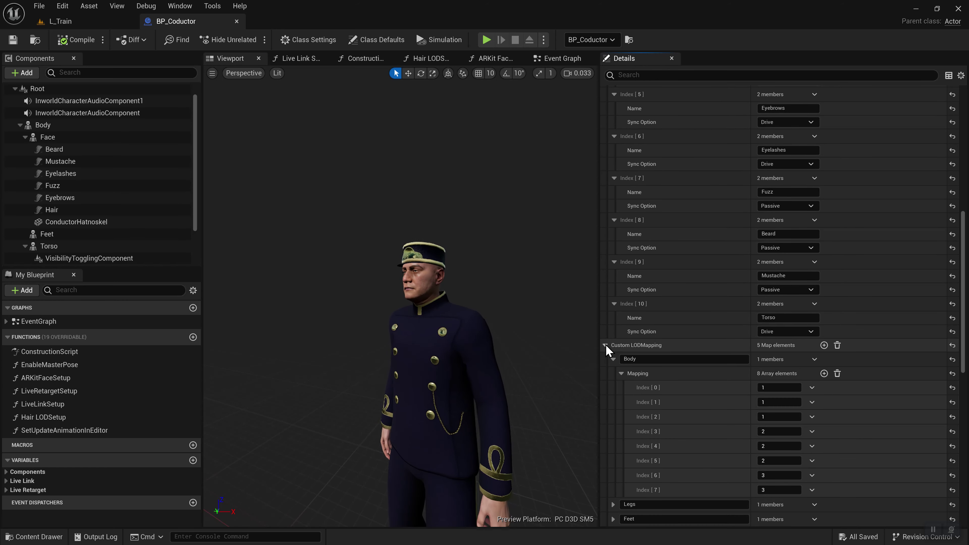
{"action": "scroll", "coordinate": [691, 351], "scroll_direction": "down", "scroll_amount": 5}
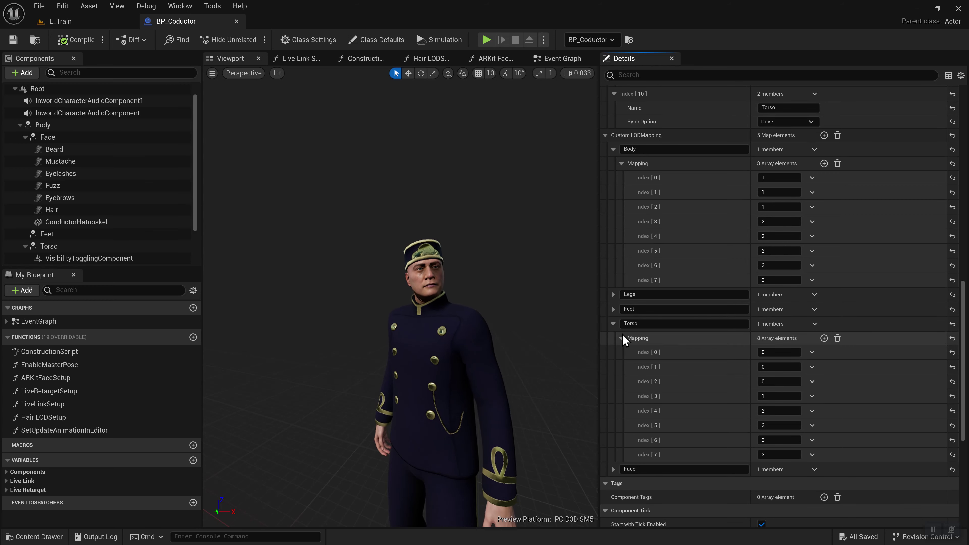
{"action": "left_click", "coordinate": [611, 149]}
{"action": "left_click", "coordinate": [611, 221]}
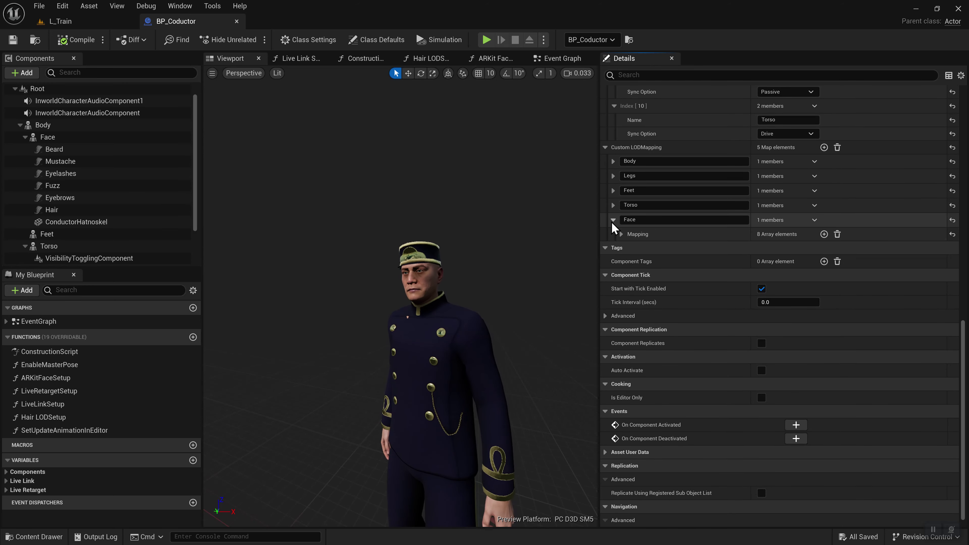
{"action": "left_click", "coordinate": [621, 234]}
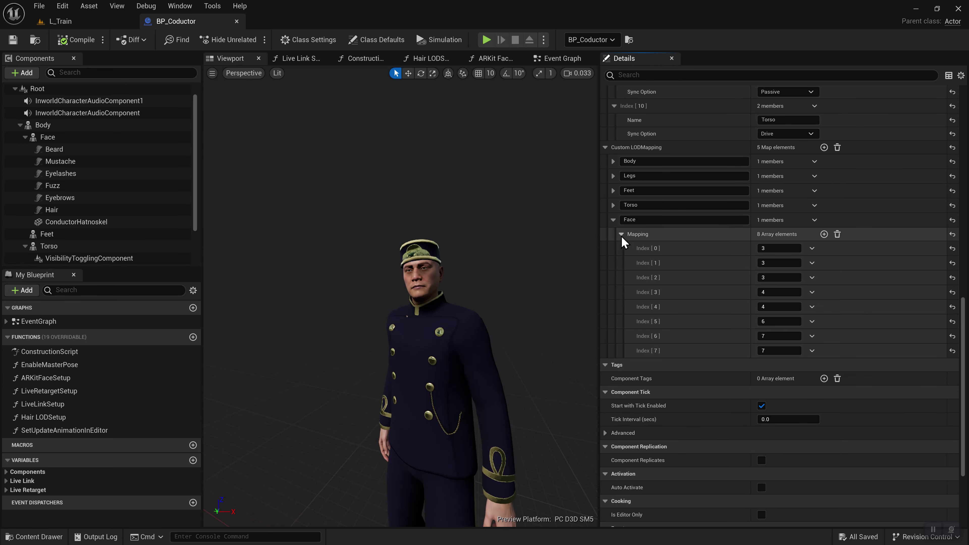
{"action": "left_click", "coordinate": [778, 251]}
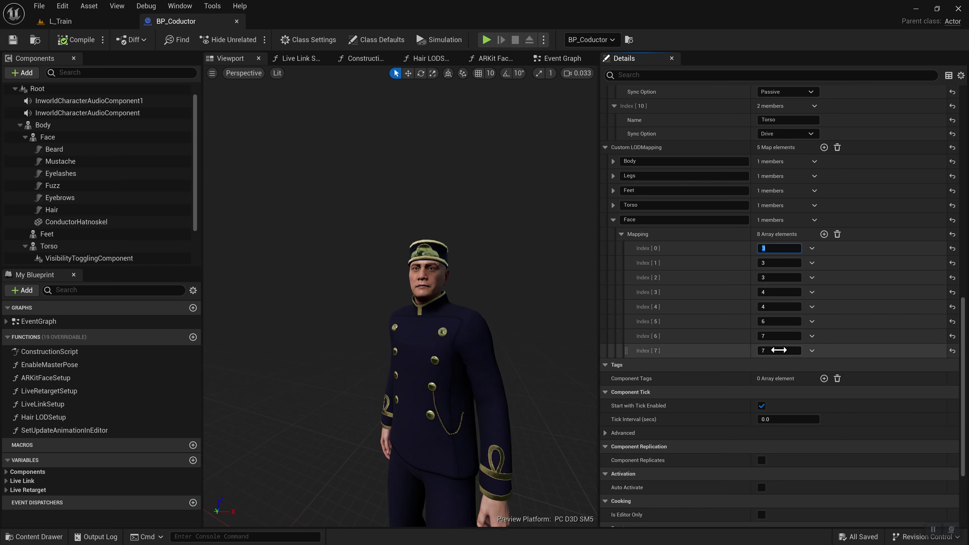
{"action": "scroll", "coordinate": [885, 304], "scroll_direction": "up", "scroll_amount": 5}
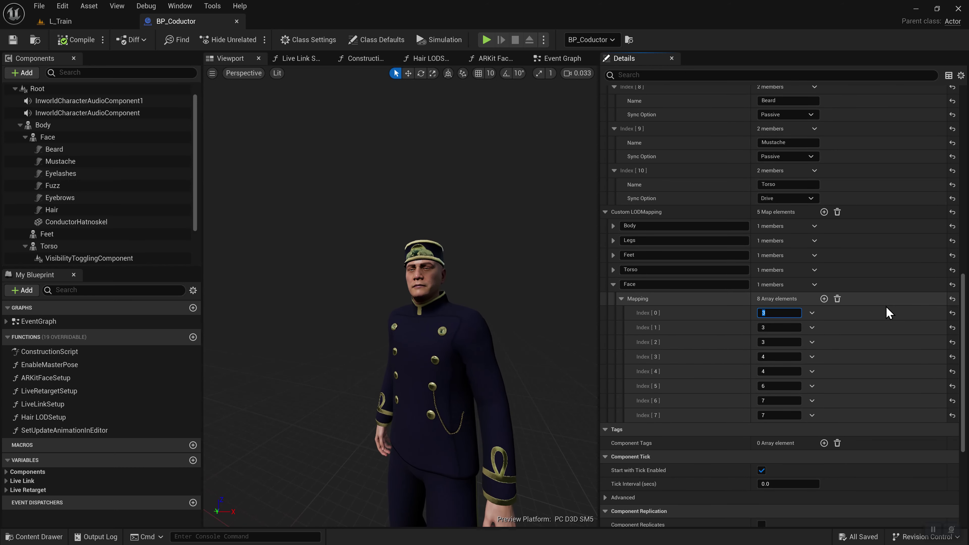
{"action": "scroll", "coordinate": [886, 307], "scroll_direction": "up", "scroll_amount": 1}
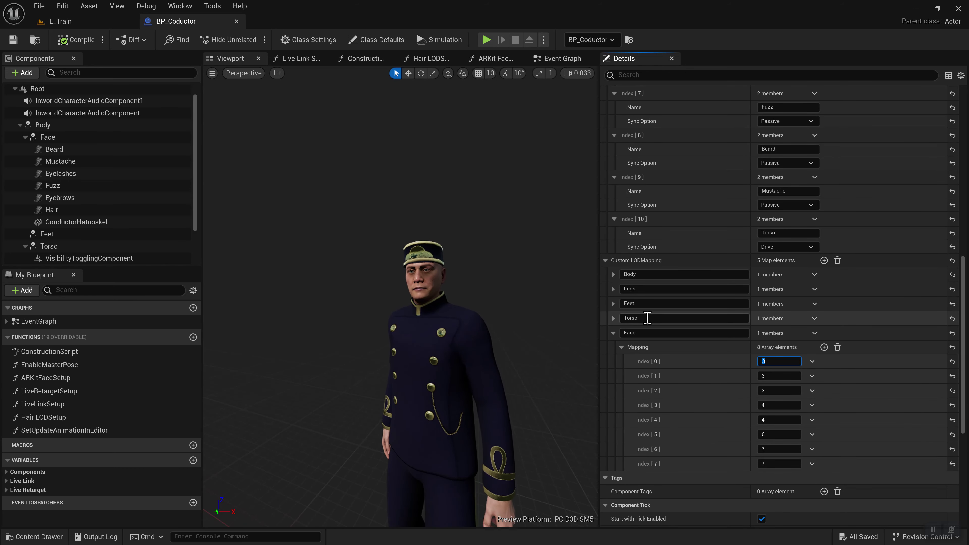
Examine the Torso entry's LOD mapping values, with the Face entry's mapping expanded below for comparison.
{"action": "left_click", "coordinate": [613, 333]}
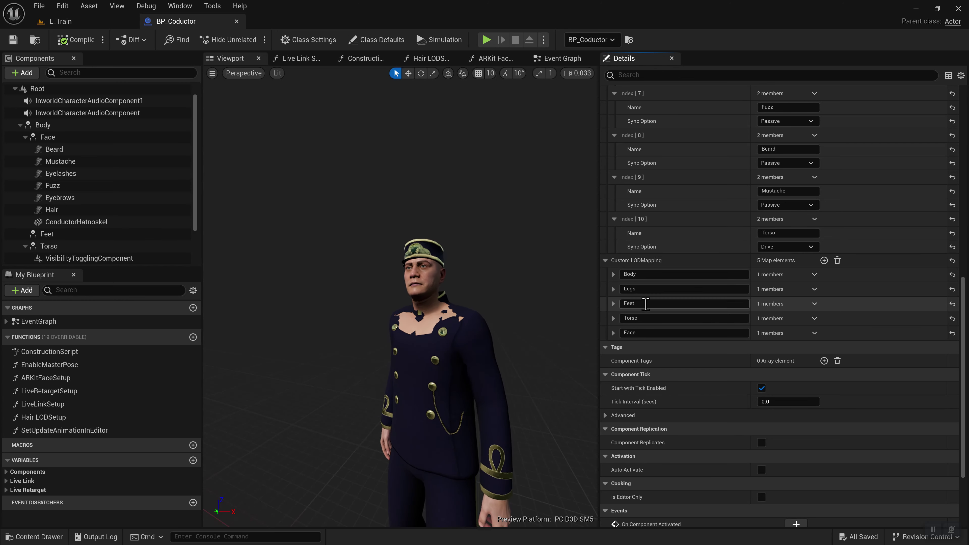
{"action": "left_click", "coordinate": [613, 319]}
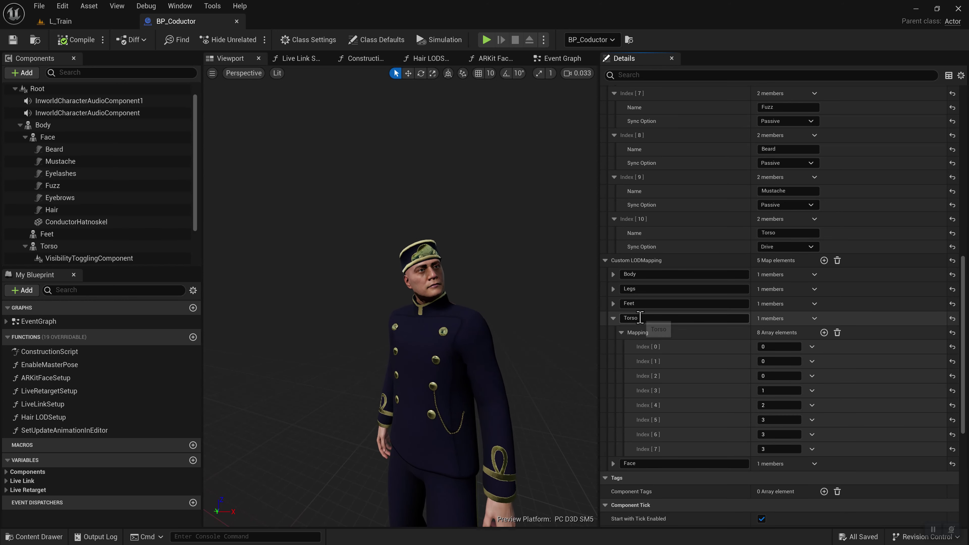
{"action": "left_click", "coordinate": [777, 361]}
{"action": "left_click", "coordinate": [773, 375]}
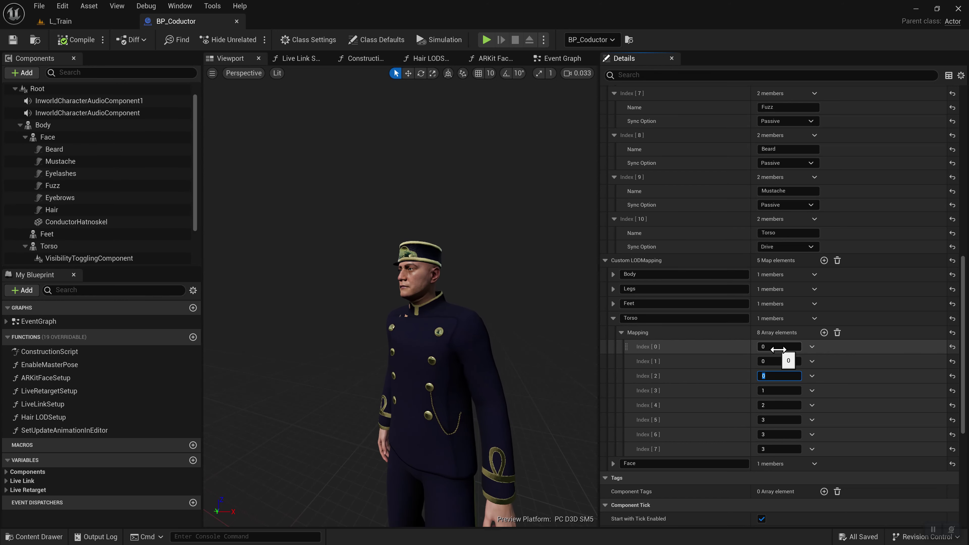
{"action": "scroll", "coordinate": [792, 356], "scroll_direction": "down", "scroll_amount": 3}
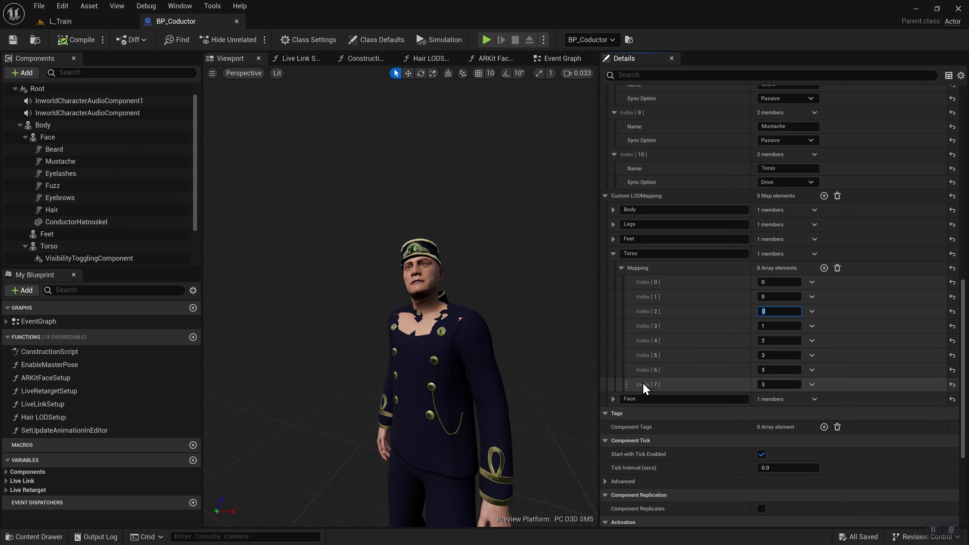
{"action": "left_click", "coordinate": [615, 399]}
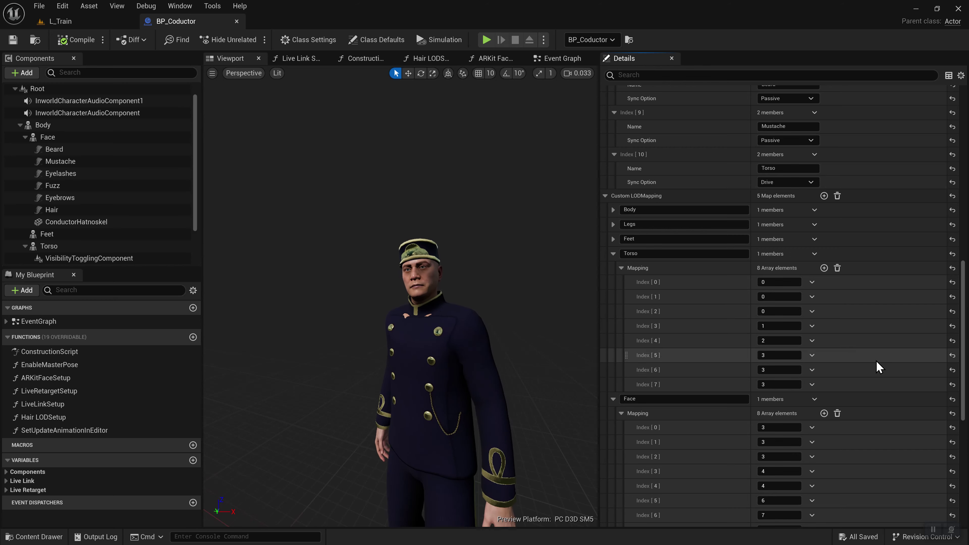
Expand the Feet entry's LOD mapping and compare its values with the character's feet in the viewport.
{"action": "scroll", "coordinate": [764, 305], "scroll_direction": "up", "scroll_amount": 1}
{"action": "left_click", "coordinate": [613, 254]}
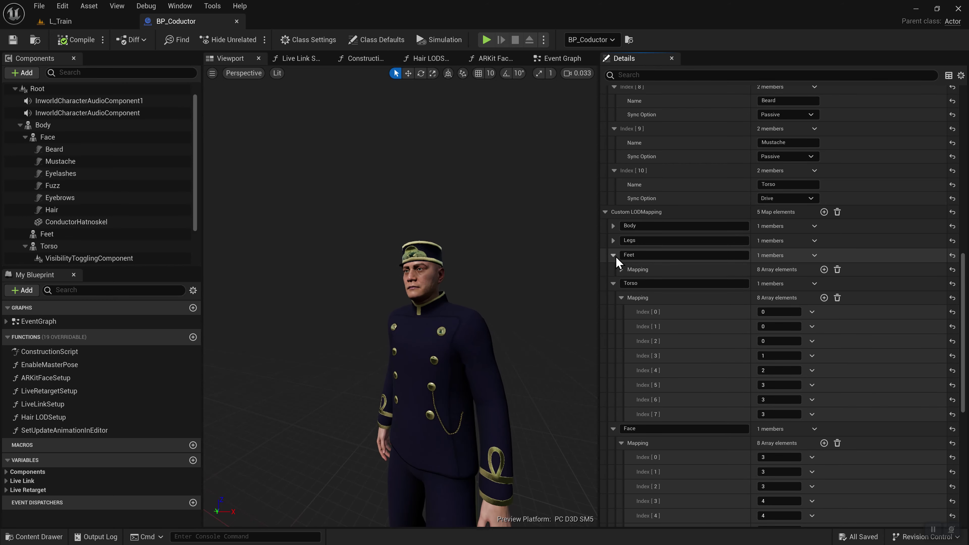
{"action": "left_click", "coordinate": [622, 270]}
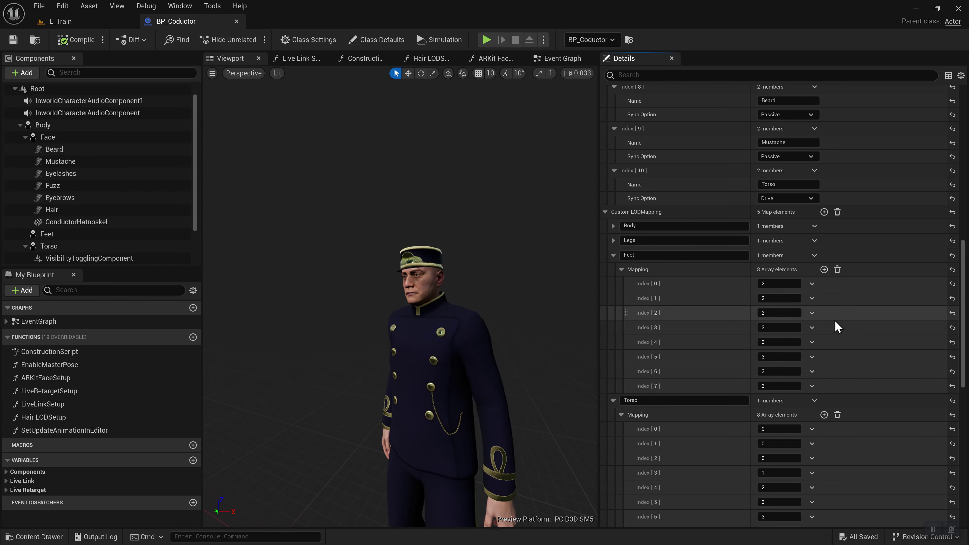
{"action": "scroll", "coordinate": [835, 320], "scroll_direction": "up", "scroll_amount": 12}
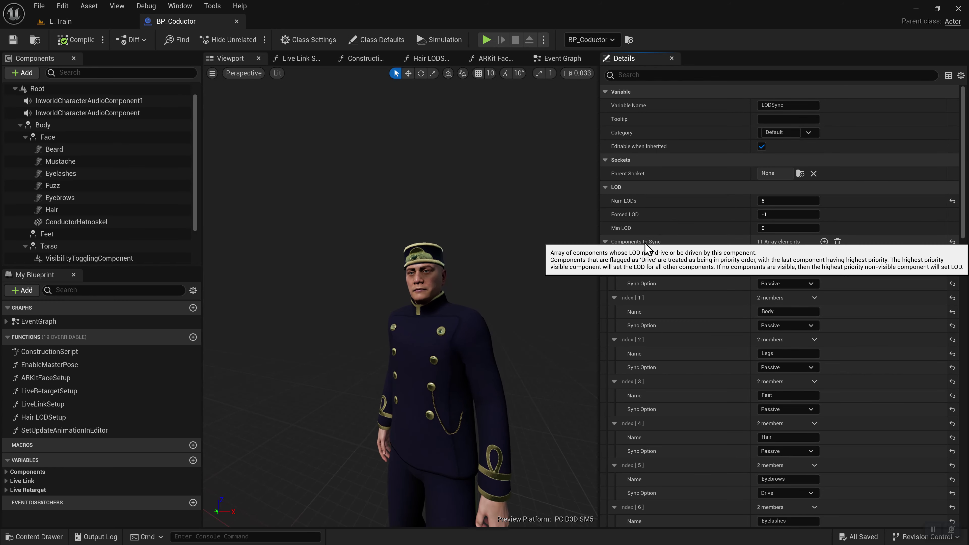
{"action": "scroll", "coordinate": [870, 343], "scroll_direction": "down", "scroll_amount": 12}
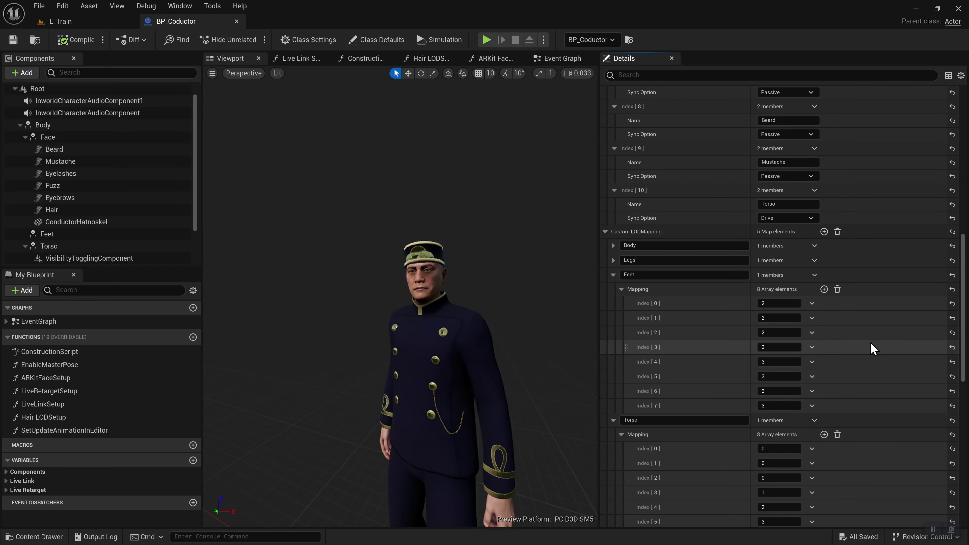
{"action": "scroll", "coordinate": [869, 318], "scroll_direction": "up", "scroll_amount": 1}
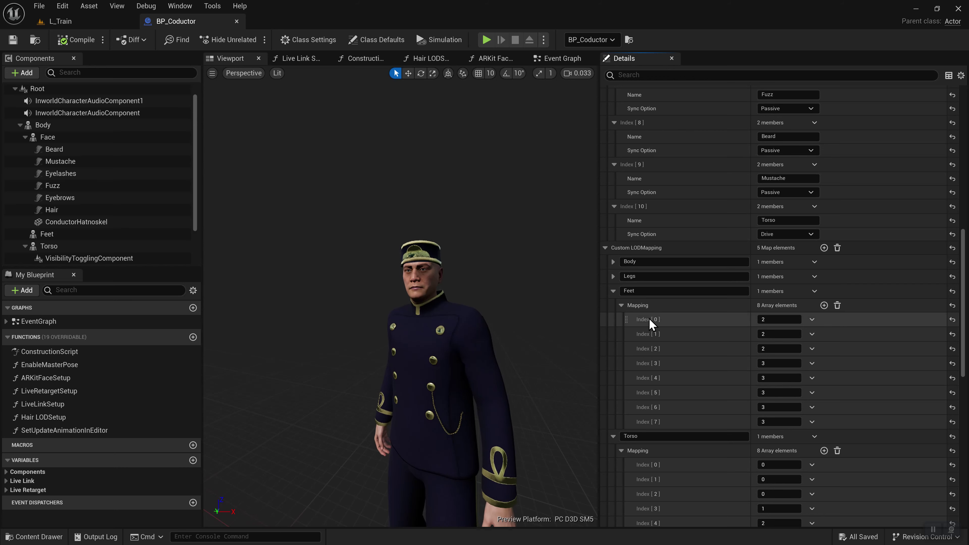
{"action": "mouse_move", "coordinate": [485, 394]}
{"action": "right_mouse_down"}
{"action": "mouse_move", "coordinate": [485, 351]}
{"action": "mouse_move", "coordinate": [486, 393]}
{"action": "right_mouse_up"}
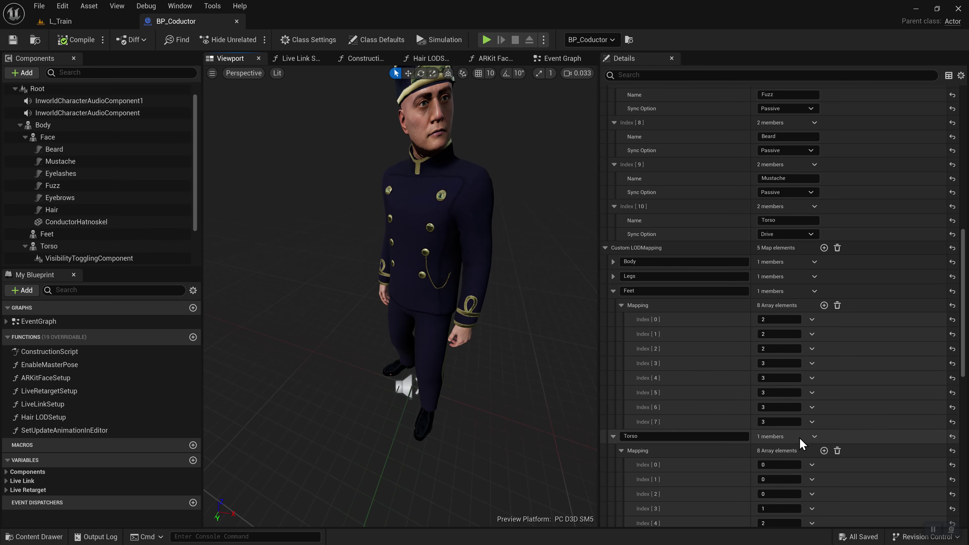
Collapse the Feet, Torso and Face entries of Custom LODMapping.
{"action": "left_click", "coordinate": [613, 291]}
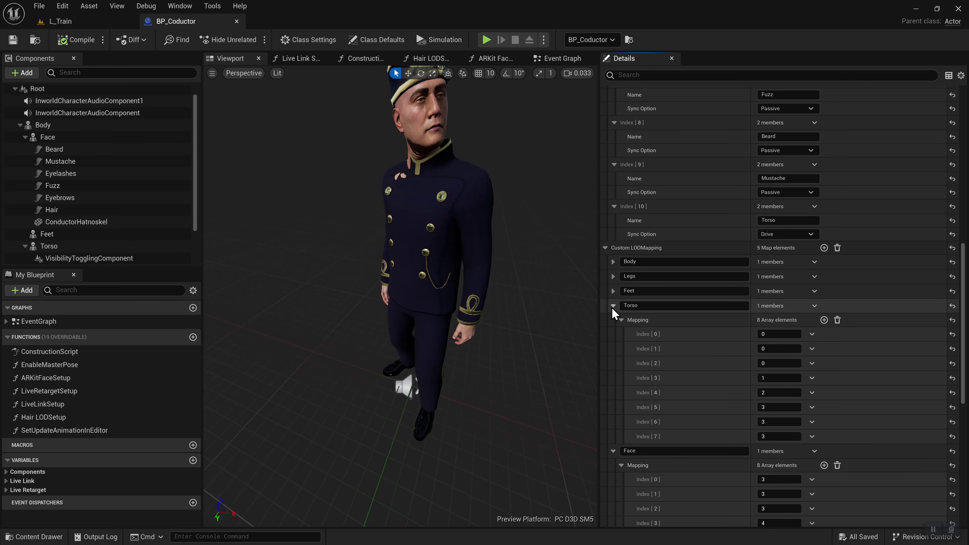
{"action": "left_click", "coordinate": [613, 306]}
{"action": "left_click", "coordinate": [613, 320]}
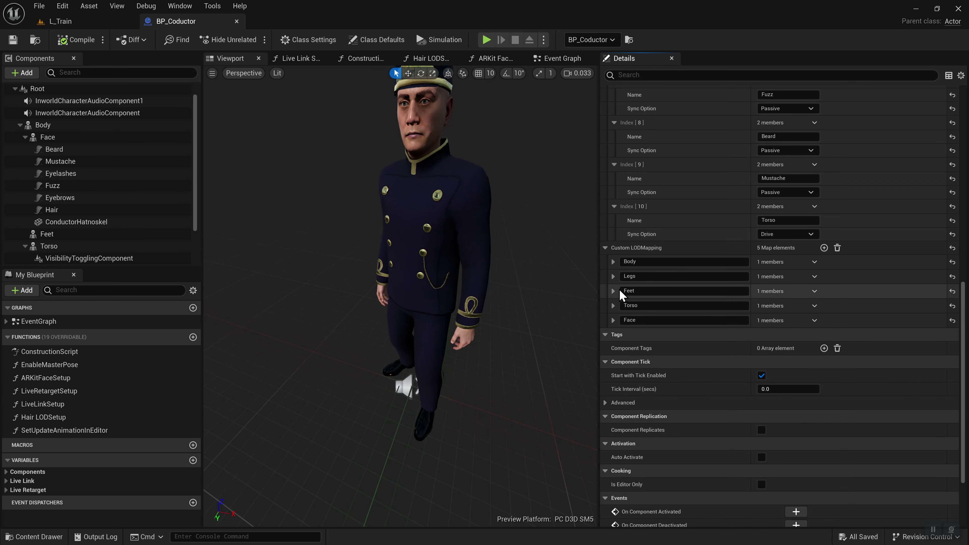
Review the Components to Sync list, comparing which components have a Drive or Passive sync option.
{"action": "scroll", "coordinate": [851, 256], "scroll_direction": "up", "scroll_amount": 5}
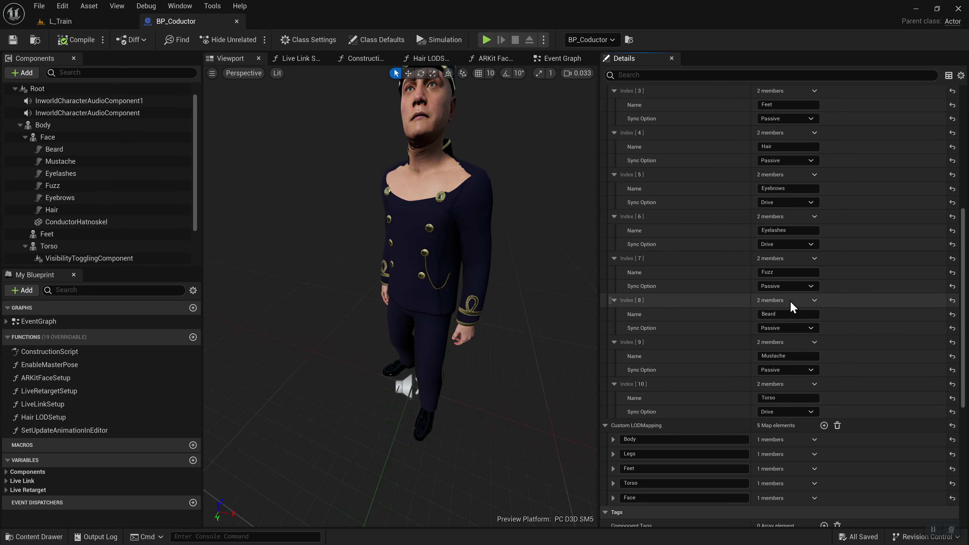
{"action": "scroll", "coordinate": [798, 290], "scroll_direction": "up", "scroll_amount": 1}
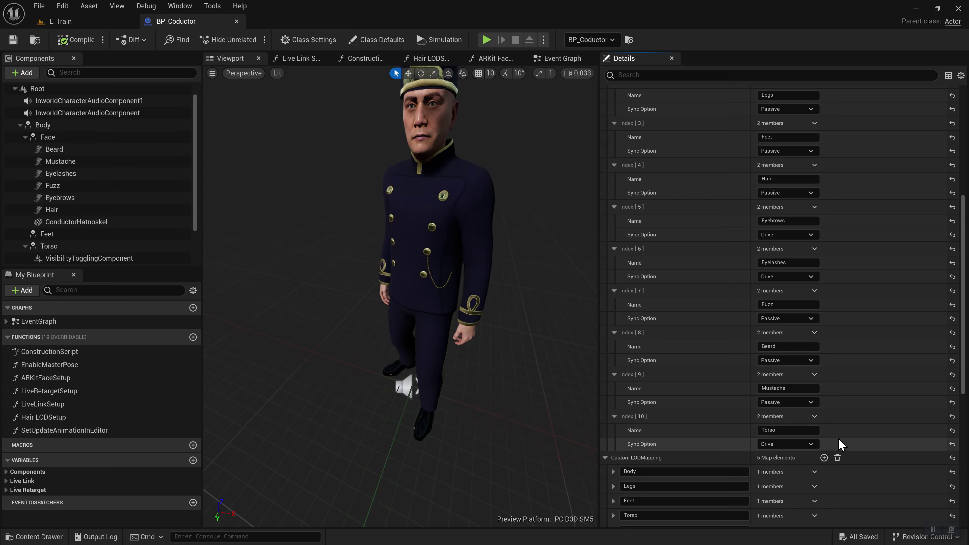
{"action": "scroll", "coordinate": [870, 404], "scroll_direction": "down", "scroll_amount": 1}
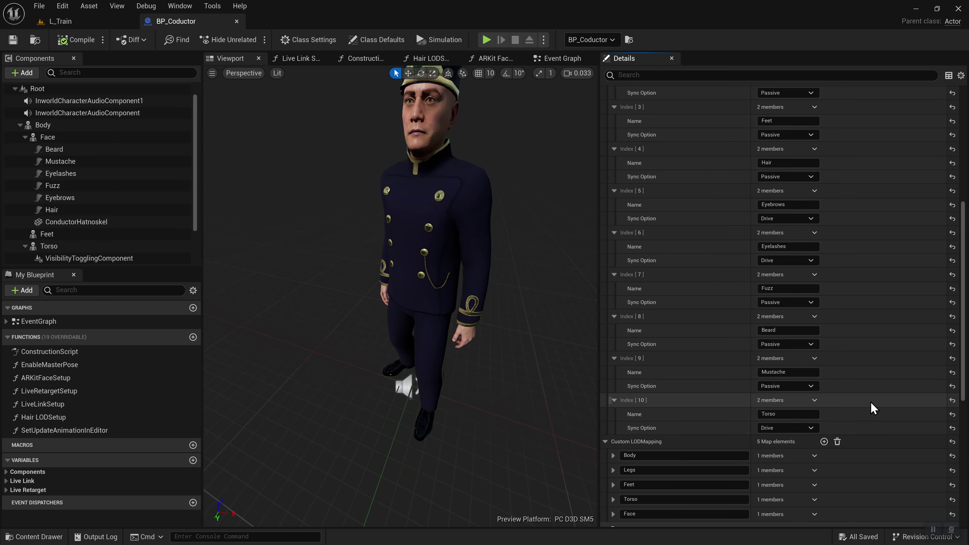
{"action": "scroll", "coordinate": [874, 403], "scroll_direction": "down", "scroll_amount": 5}
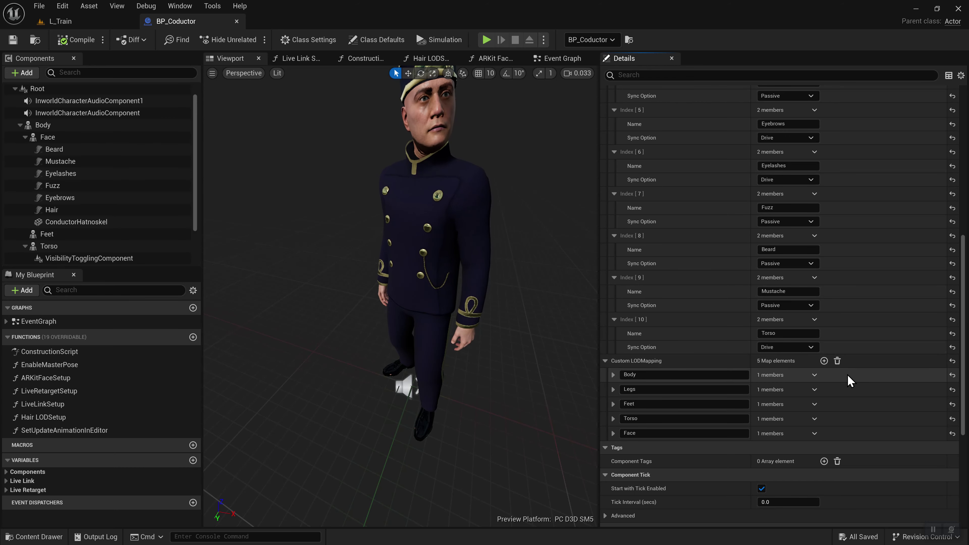
{"action": "scroll", "coordinate": [848, 375], "scroll_direction": "down", "scroll_amount": 4}
{"action": "scroll", "coordinate": [847, 373], "scroll_direction": "up", "scroll_amount": 5}
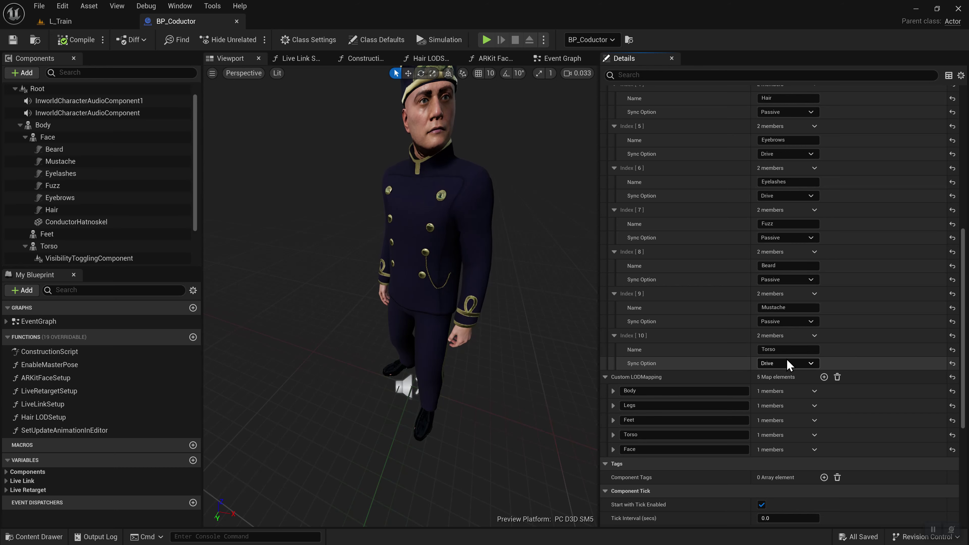
{"action": "scroll", "coordinate": [844, 228], "scroll_direction": "up", "scroll_amount": 3}
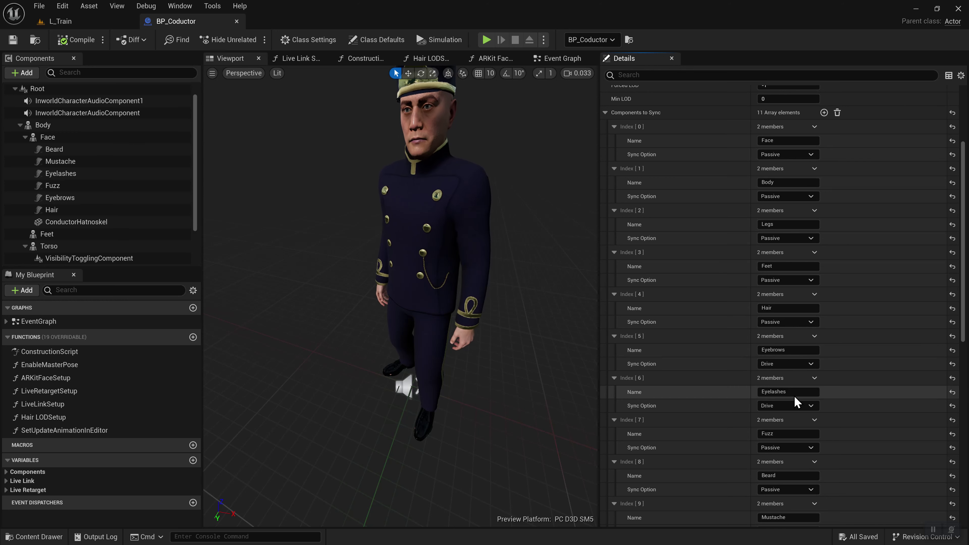
{"action": "scroll", "coordinate": [854, 464], "scroll_direction": "down", "scroll_amount": 2}
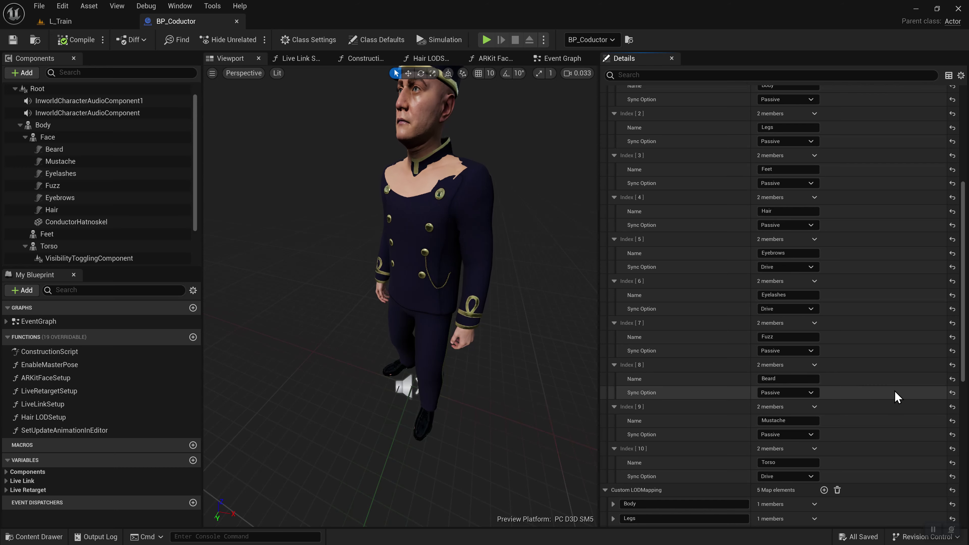
{"action": "scroll", "coordinate": [846, 435], "scroll_direction": "up", "scroll_amount": 6}
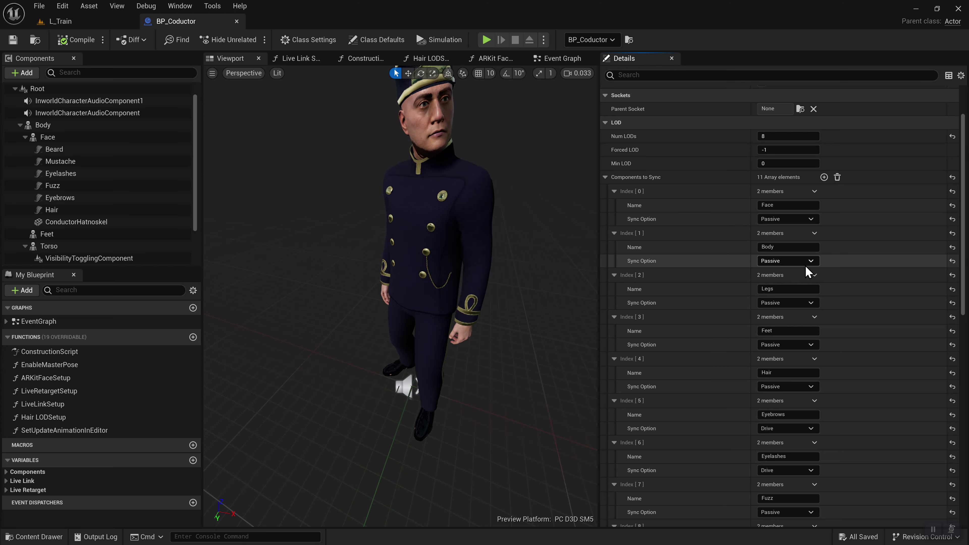
{"action": "scroll", "coordinate": [899, 380], "scroll_direction": "down", "scroll_amount": 5}
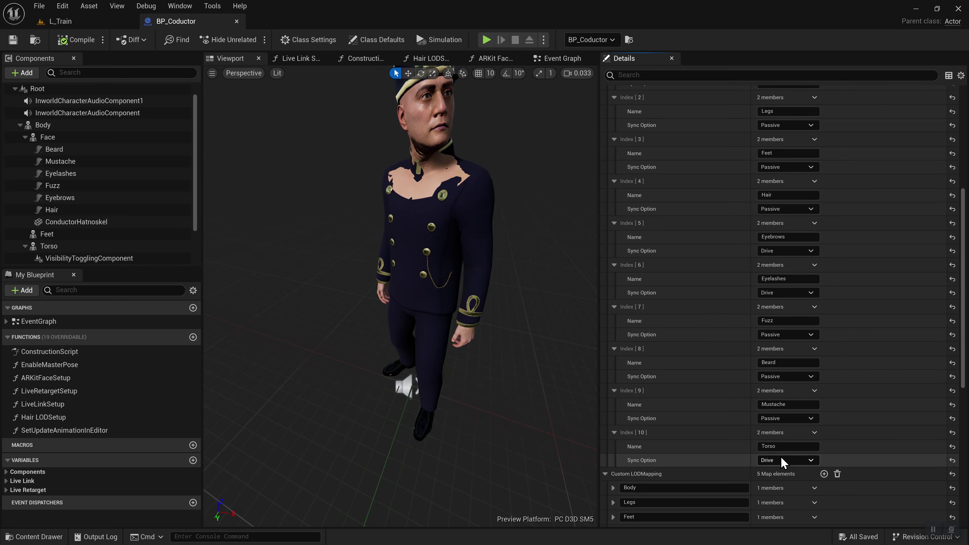
{"action": "scroll", "coordinate": [853, 400], "scroll_direction": "up", "scroll_amount": 3}
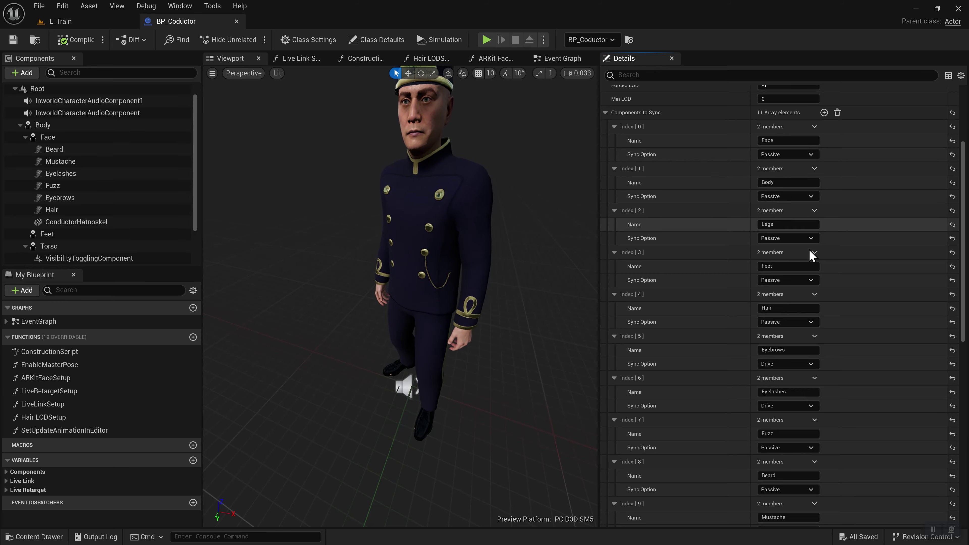
{"action": "scroll", "coordinate": [869, 347], "scroll_direction": "down", "scroll_amount": 3}
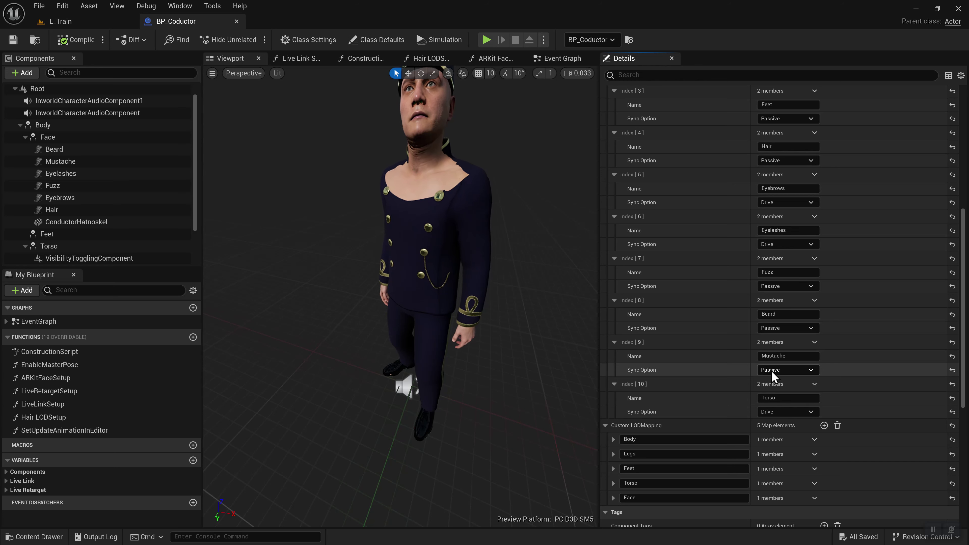
{"action": "scroll", "coordinate": [862, 404], "scroll_direction": "down", "scroll_amount": 1}
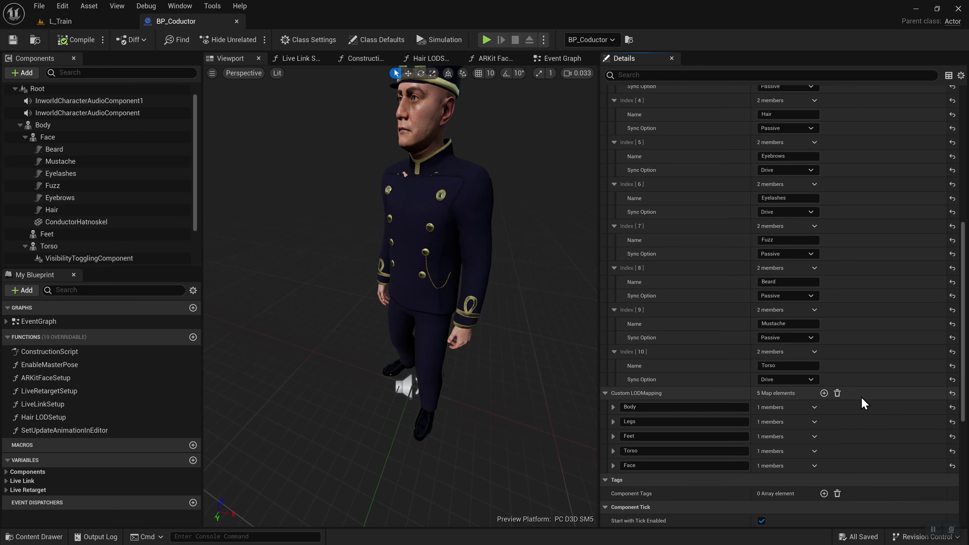
Expand the Body, Legs, Feet, Torso and Face entries of Custom LODMapping to show each one's mapping values.
{"action": "scroll", "coordinate": [863, 403], "scroll_direction": "down", "scroll_amount": 2}
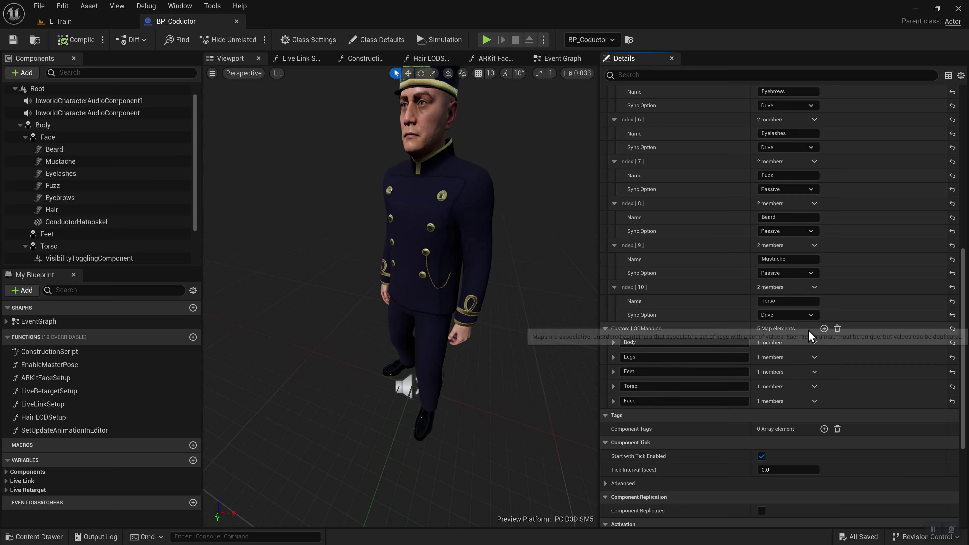
{"action": "left_click", "coordinate": [613, 343]}
{"action": "scroll", "coordinate": [782, 362], "scroll_direction": "down", "scroll_amount": 5}
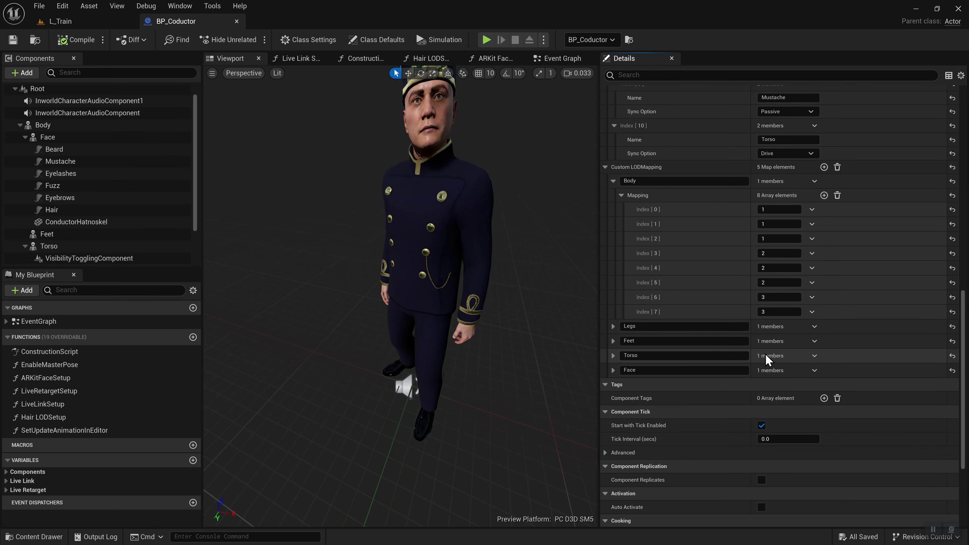
{"action": "left_click", "coordinate": [612, 326]}
{"action": "scroll", "coordinate": [625, 332], "scroll_direction": "down", "scroll_amount": 1}
{"action": "left_click", "coordinate": [621, 325]}
{"action": "scroll", "coordinate": [625, 336], "scroll_direction": "down", "scroll_amount": 2}
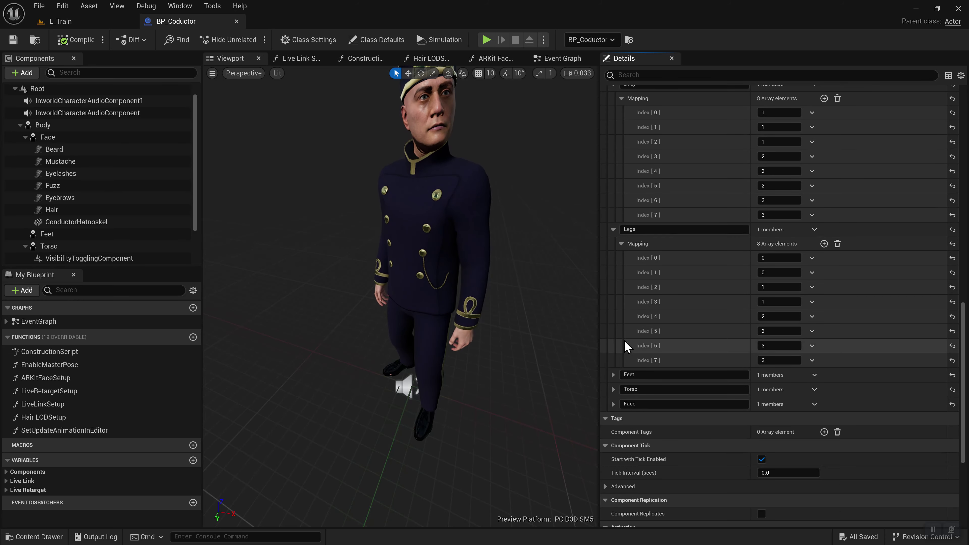
{"action": "left_click", "coordinate": [614, 375]}
{"action": "scroll", "coordinate": [617, 404], "scroll_direction": "down", "scroll_amount": 3}
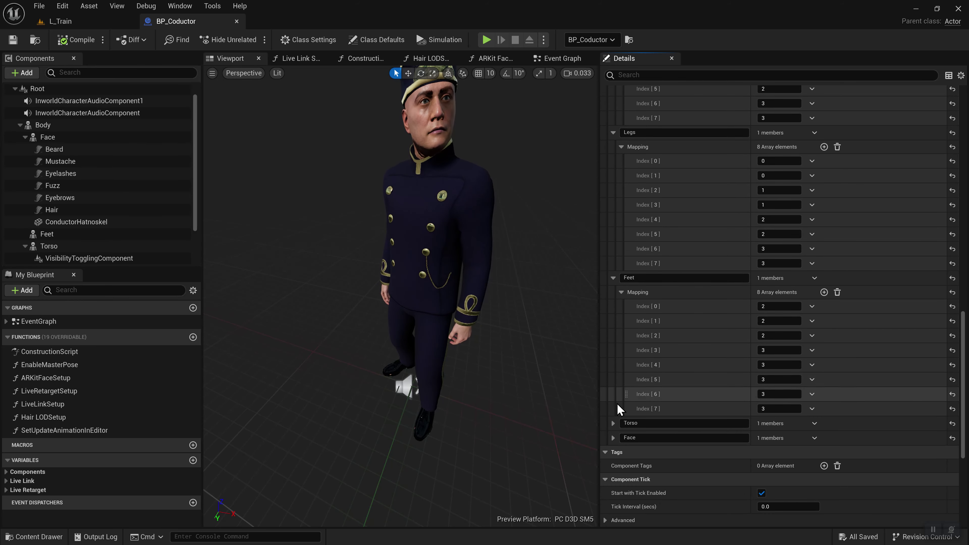
{"action": "left_click", "coordinate": [614, 423]}
{"action": "scroll", "coordinate": [649, 411], "scroll_direction": "down", "scroll_amount": 4}
{"action": "left_click", "coordinate": [613, 391]}
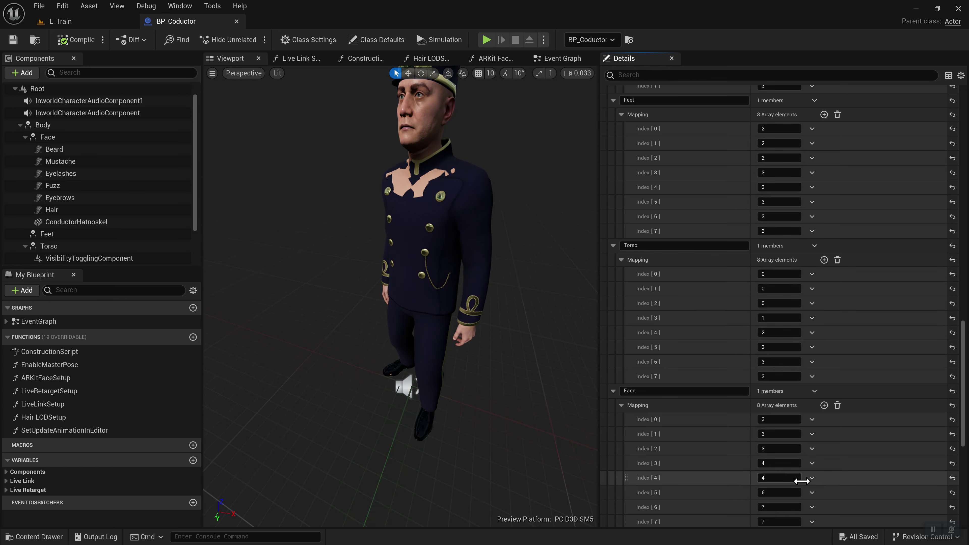
Collapse the Body, Legs, Feet, Torso and Face entries of Custom LODMapping.
{"action": "scroll", "coordinate": [818, 269], "scroll_direction": "up", "scroll_amount": 3}
{"action": "scroll", "coordinate": [818, 269], "scroll_direction": "up", "scroll_amount": 10}
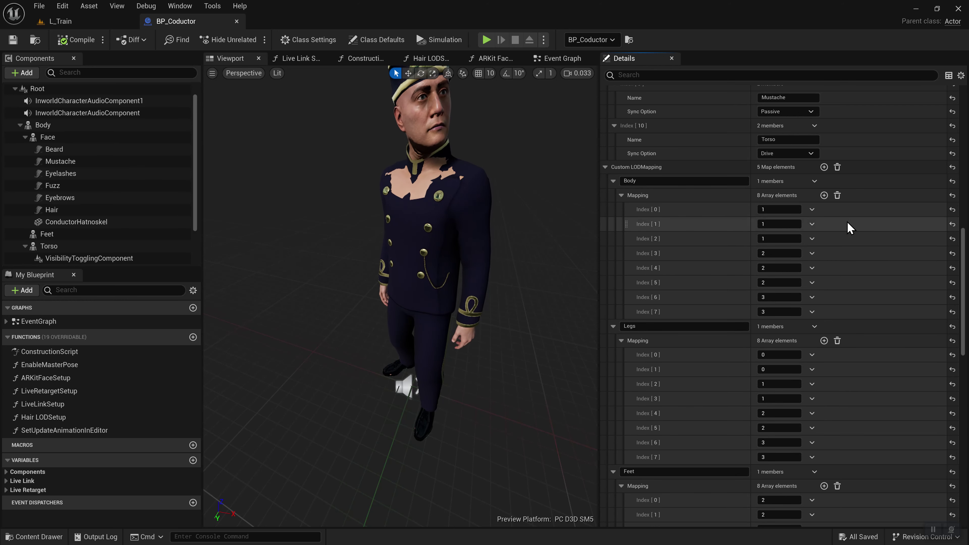
{"action": "left_click", "coordinate": [614, 182]}
{"action": "left_click", "coordinate": [614, 196]}
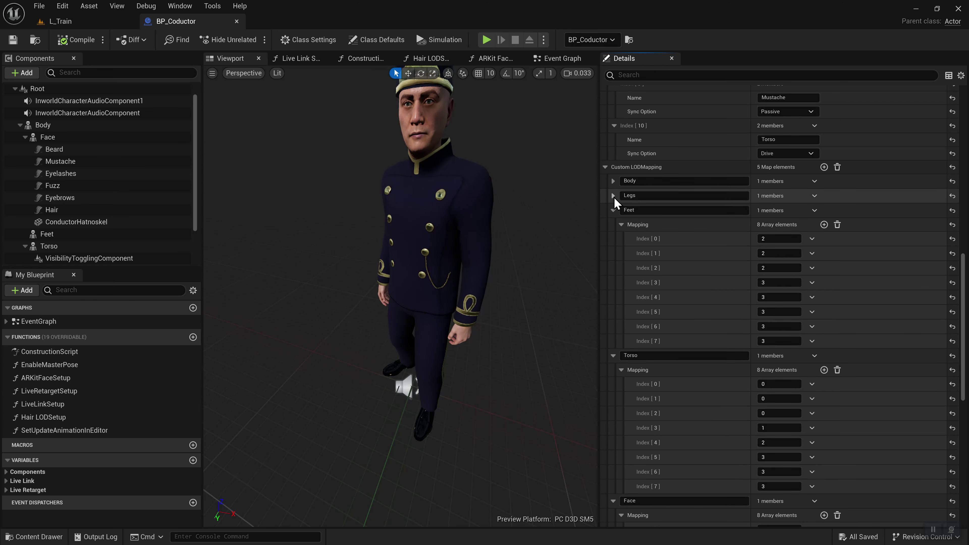
{"action": "left_click", "coordinate": [614, 211]}
{"action": "left_click", "coordinate": [614, 225]}
{"action": "left_click", "coordinate": [613, 238]}
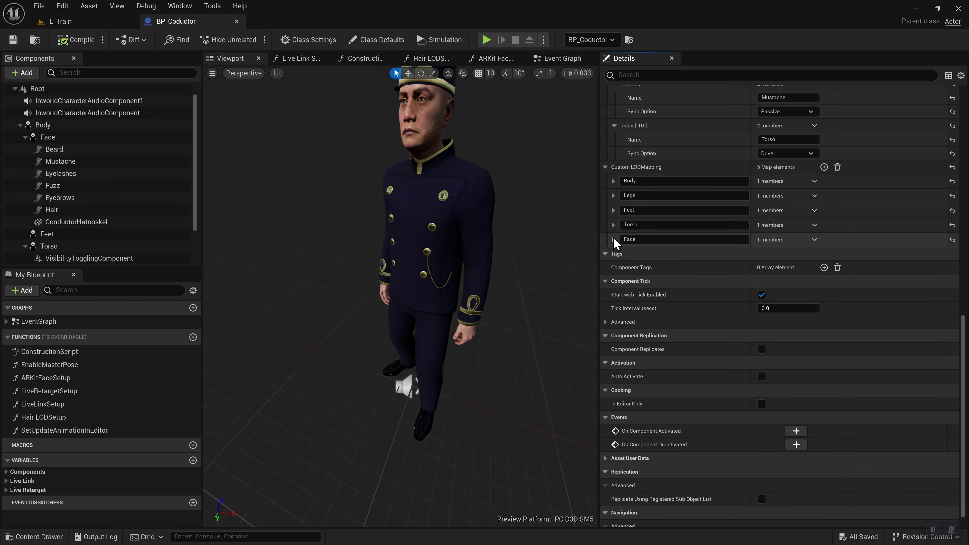
Re-expand all five body part entries of Custom LODMapping, from Face up to Body.
{"action": "left_click", "coordinate": [613, 239]}
{"action": "left_click", "coordinate": [614, 224]}
{"action": "left_click", "coordinate": [614, 210]}
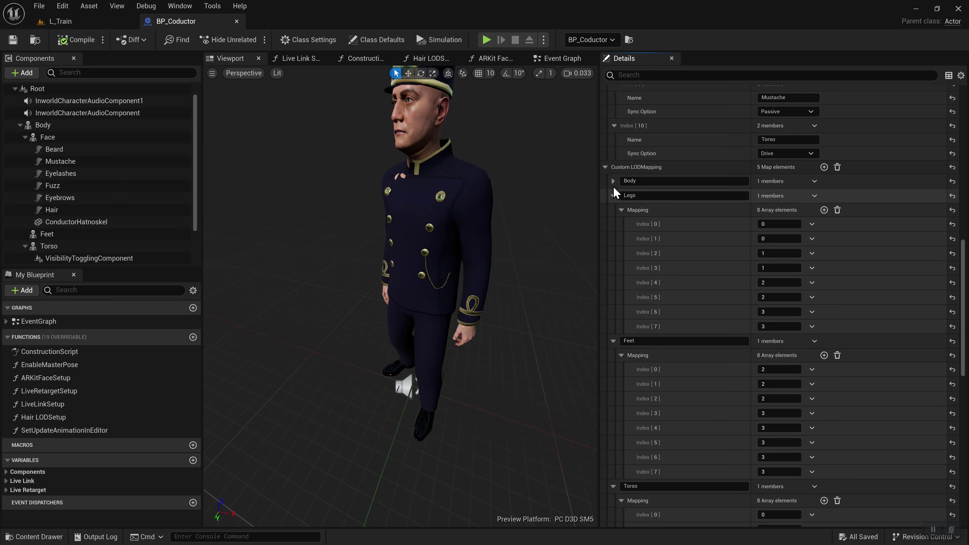
{"action": "left_click", "coordinate": [614, 195]}
{"action": "left_click", "coordinate": [614, 180]}
Compare the LOD mapping values of the Body, Legs, Feet and Torso entries across their eight indices.
{"action": "scroll", "coordinate": [678, 194], "scroll_direction": "up", "scroll_amount": 5}
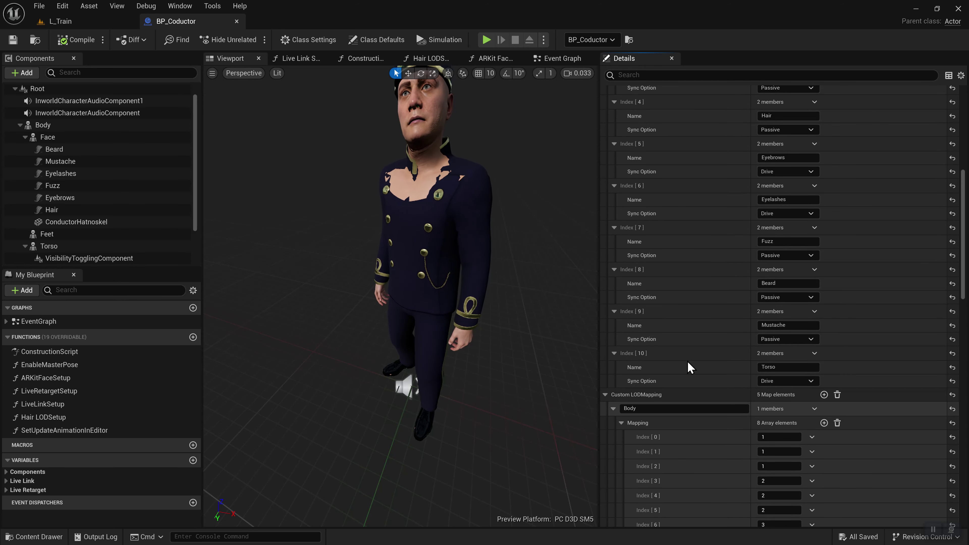
{"action": "scroll", "coordinate": [877, 393], "scroll_direction": "down", "scroll_amount": 3}
{"action": "scroll", "coordinate": [724, 313], "scroll_direction": "down", "scroll_amount": 3}
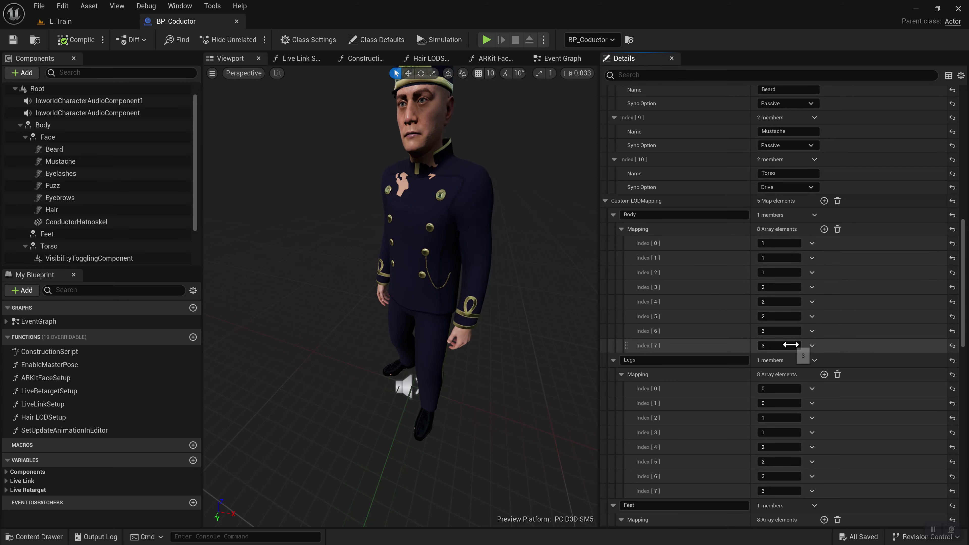
{"action": "scroll", "coordinate": [877, 344], "scroll_direction": "down", "scroll_amount": 7}
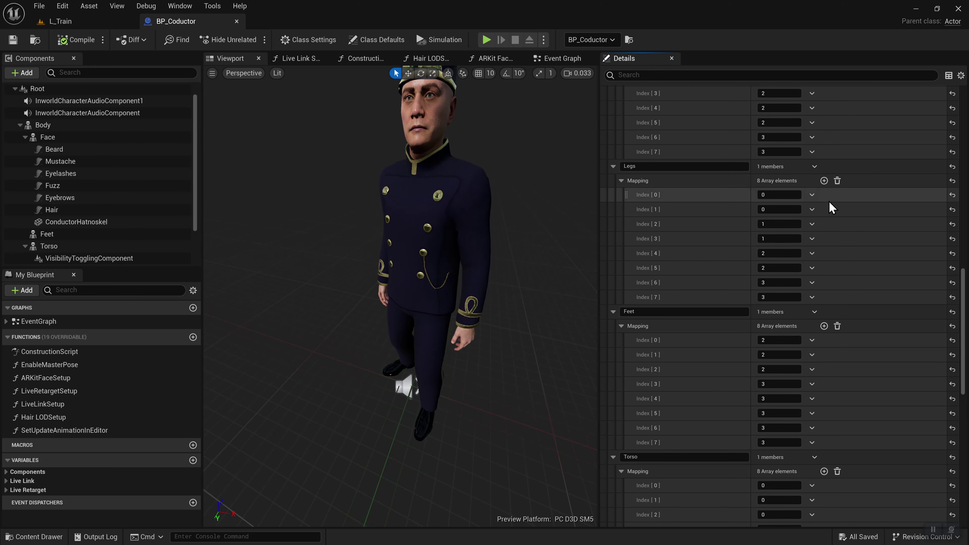
{"action": "scroll", "coordinate": [873, 229], "scroll_direction": "up", "scroll_amount": 3}
{"action": "scroll", "coordinate": [881, 240], "scroll_direction": "up", "scroll_amount": 2}
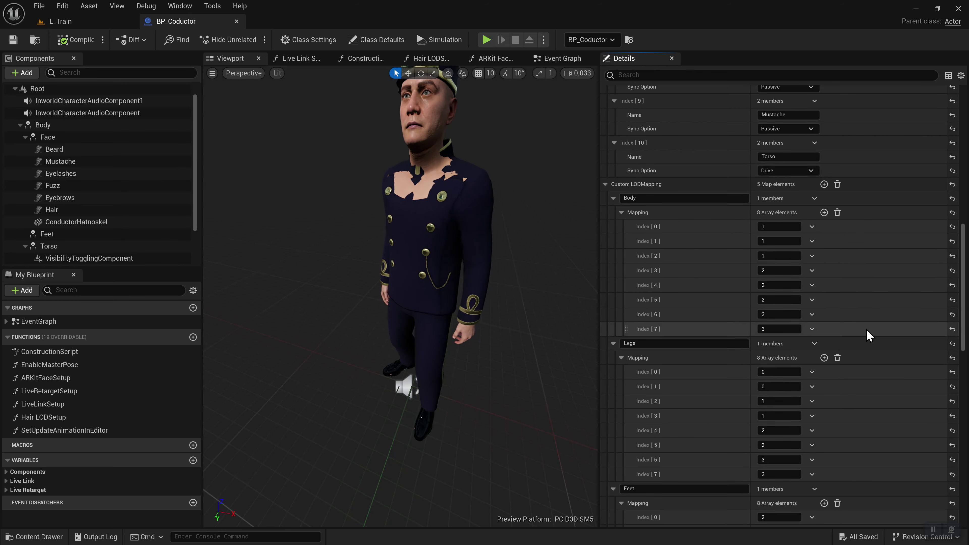
{"action": "scroll", "coordinate": [867, 329], "scroll_direction": "down", "scroll_amount": 8}
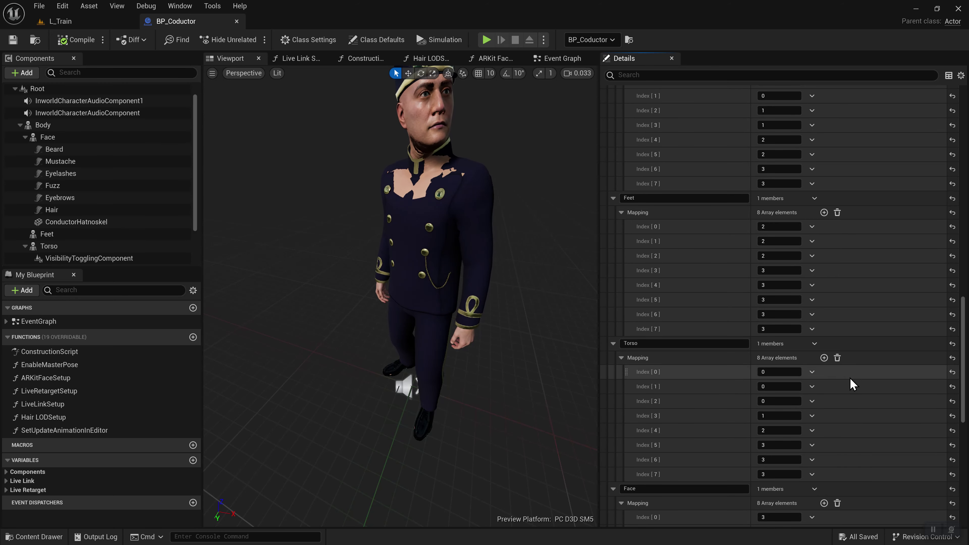
{"action": "scroll", "coordinate": [850, 378], "scroll_direction": "up", "scroll_amount": 8}
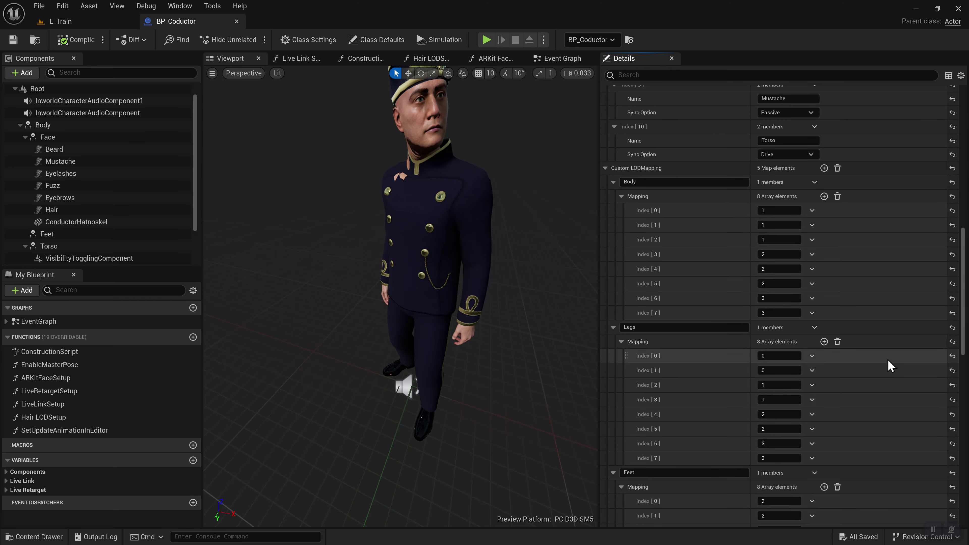
{"action": "scroll", "coordinate": [865, 348], "scroll_direction": "down", "scroll_amount": 2}
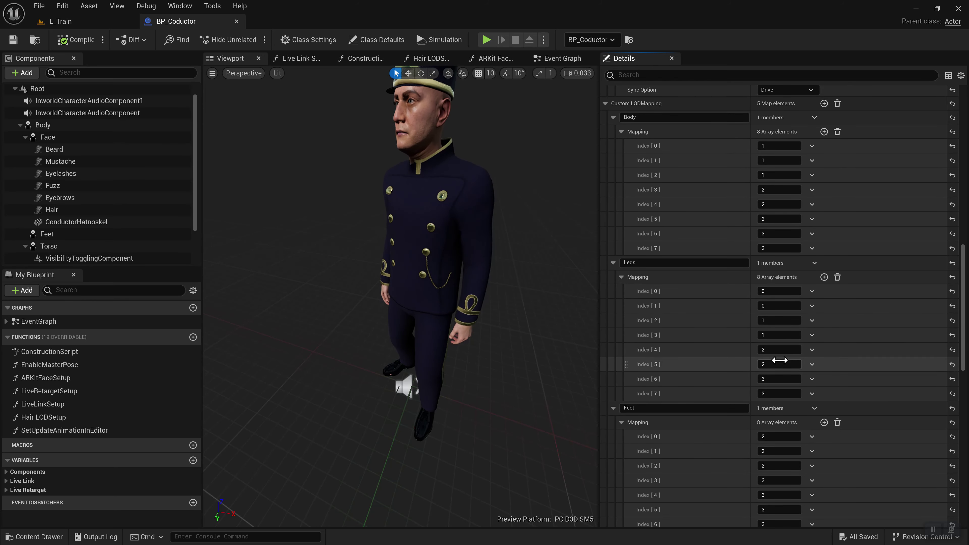
{"action": "scroll", "coordinate": [852, 392], "scroll_direction": "down", "scroll_amount": 5}
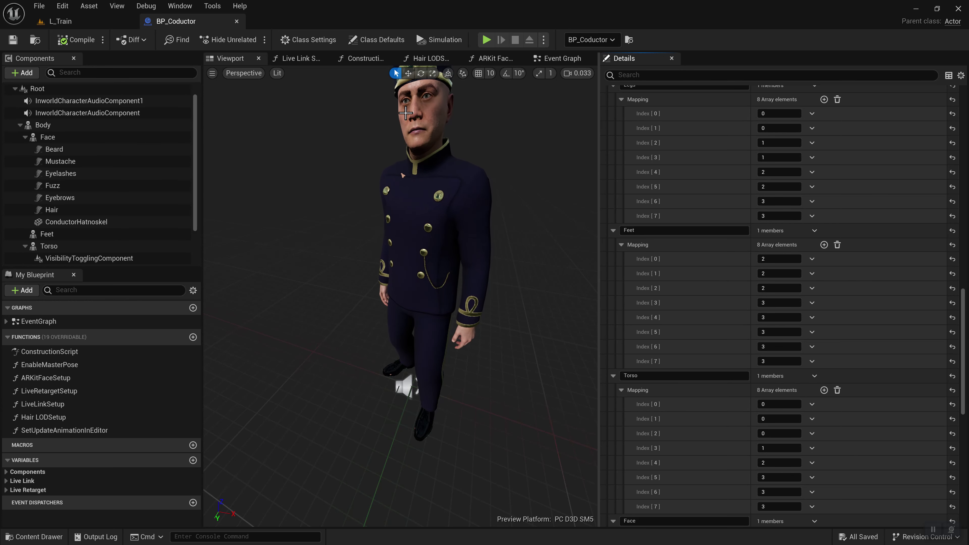
Switch the viewport to Wireframe and inspect the mesh density of the character's feet up close.
{"action": "left_click", "coordinate": [277, 73]}
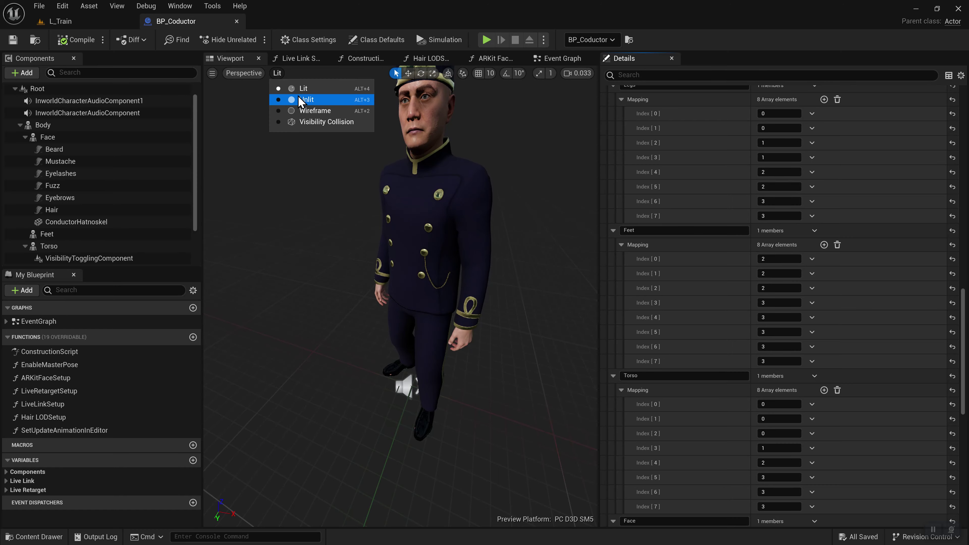
{"action": "left_click", "coordinate": [318, 108]}
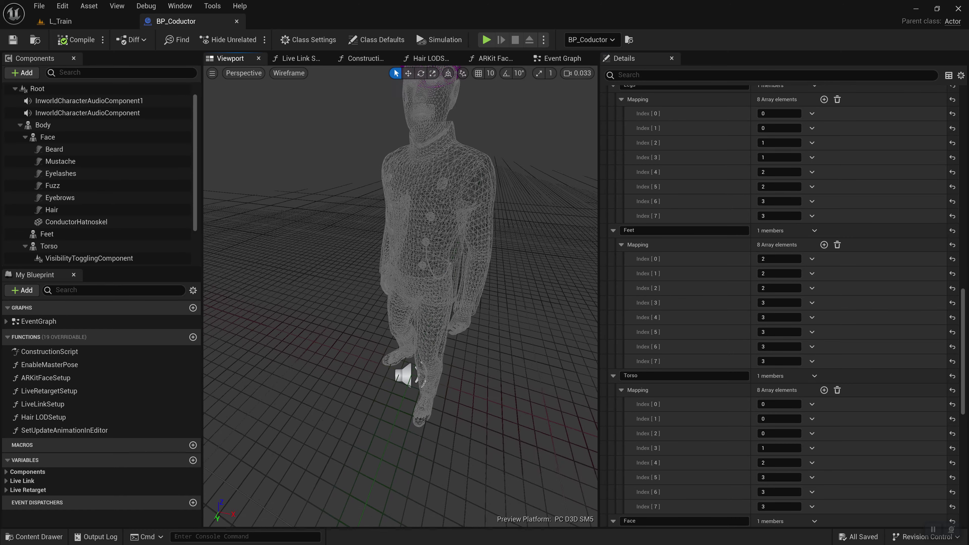
{"action": "right_click_drag", "start_coordinate": [400, 296], "coordinate": [425, 394]}
{"action": "key", "text": "w"}
{"action": "key", "text": "s"}
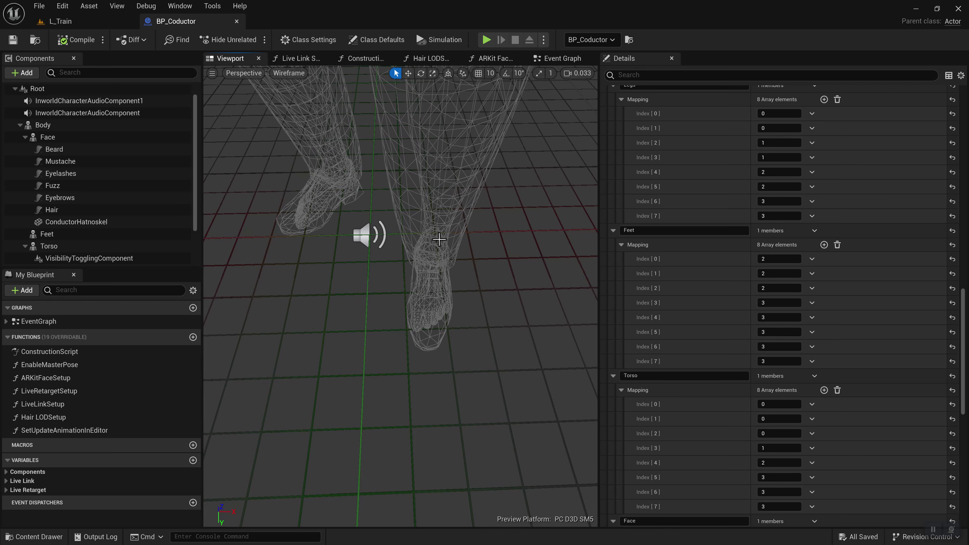
{"action": "right_click_drag", "start_coordinate": [420, 209], "coordinate": [432, 235]}
{"action": "key", "text": "s"}
{"action": "key", "text": "w"}
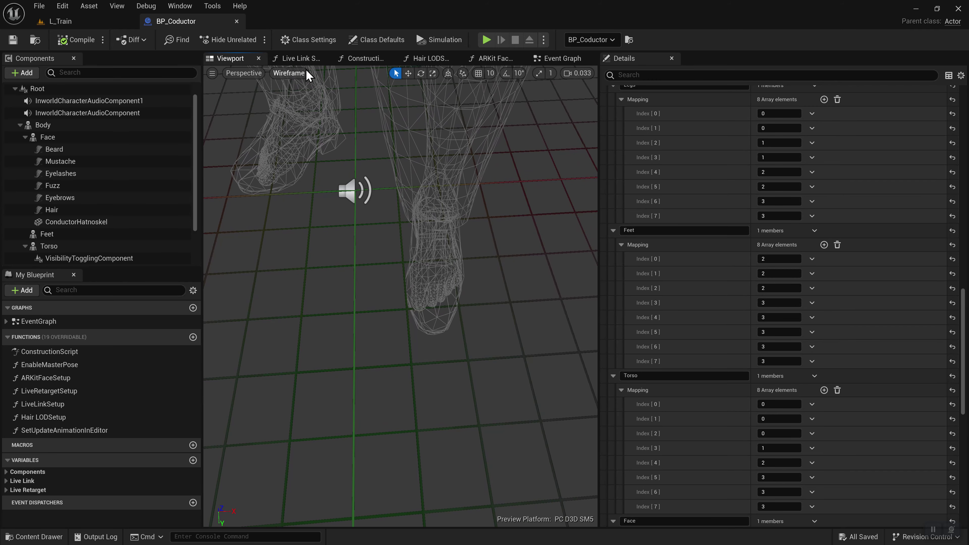
Return the viewport to Lit shading and check the shoes and lower body against the Feet mapping values.
{"action": "left_click", "coordinate": [290, 73]}
{"action": "left_click", "coordinate": [317, 89]}
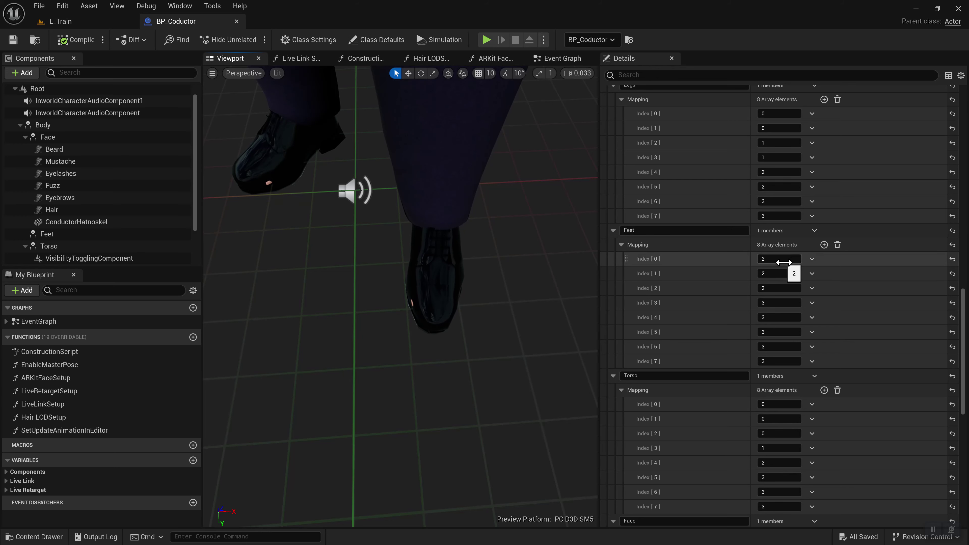
{"action": "mouse_move", "coordinate": [525, 255]}
{"action": "right_mouse_down"}
{"action": "mouse_move", "coordinate": [521, 234]}
{"action": "mouse_move", "coordinate": [522, 251]}
{"action": "right_mouse_up"}
{"action": "key", "text": "s"}
{"action": "key", "text": "s"}
{"action": "key", "text": "s"}
{"action": "key", "text": "s"}
{"action": "key", "text": "s"}
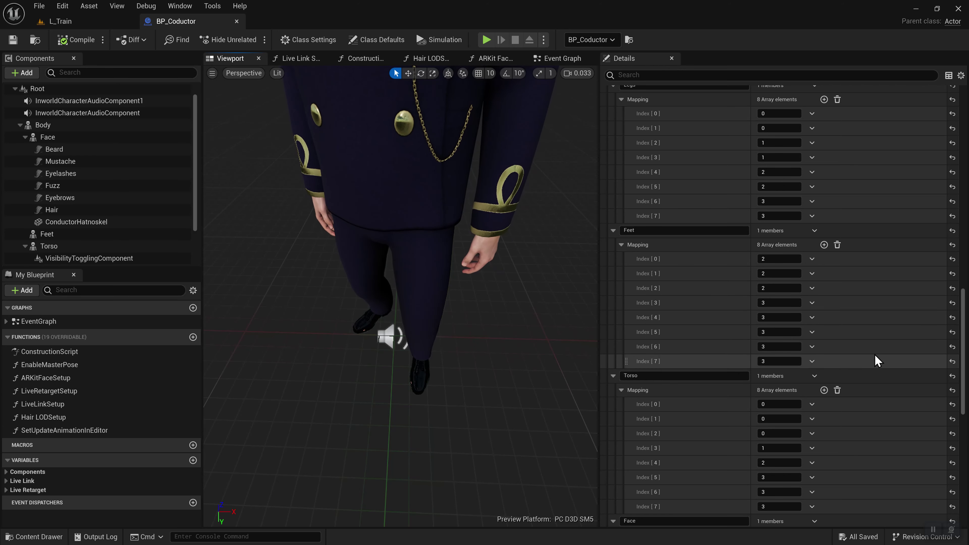
Review the Torso entry's mapping values with the whole character framed in the viewport.
{"action": "scroll", "coordinate": [877, 352], "scroll_direction": "down", "scroll_amount": 3}
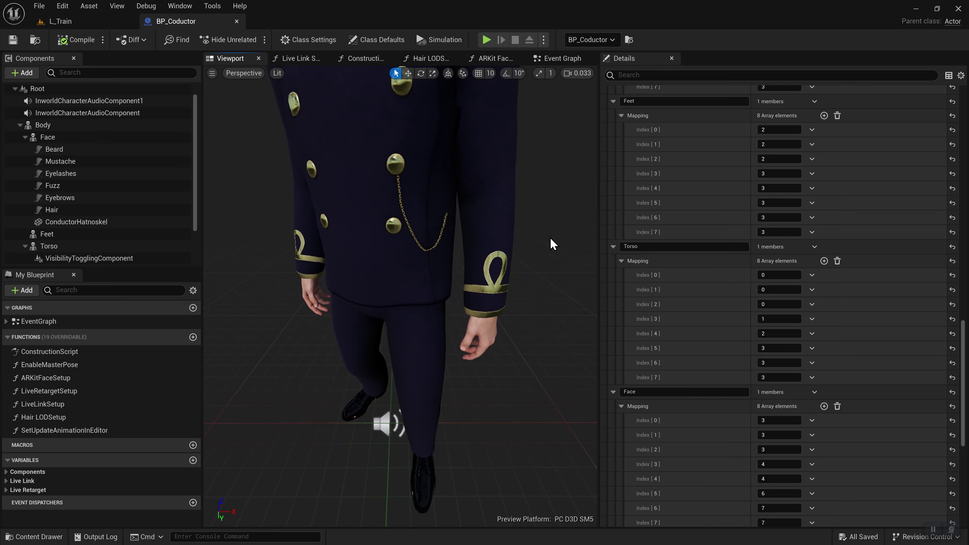
{"action": "right_click_drag", "start_coordinate": [552, 244], "coordinate": [534, 222]}
{"action": "key", "text": "s"}
{"action": "key", "text": "w"}
{"action": "key", "text": "s"}
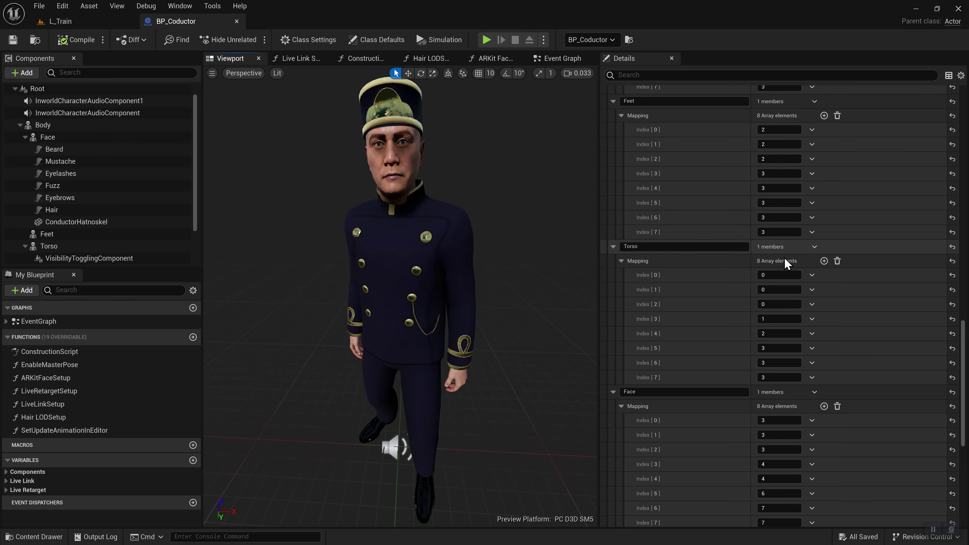
Show the Face entry's full mapping and inspect the whole character in Wireframe before restoring Lit shading.
{"action": "scroll", "coordinate": [866, 264], "scroll_direction": "down", "scroll_amount": 5}
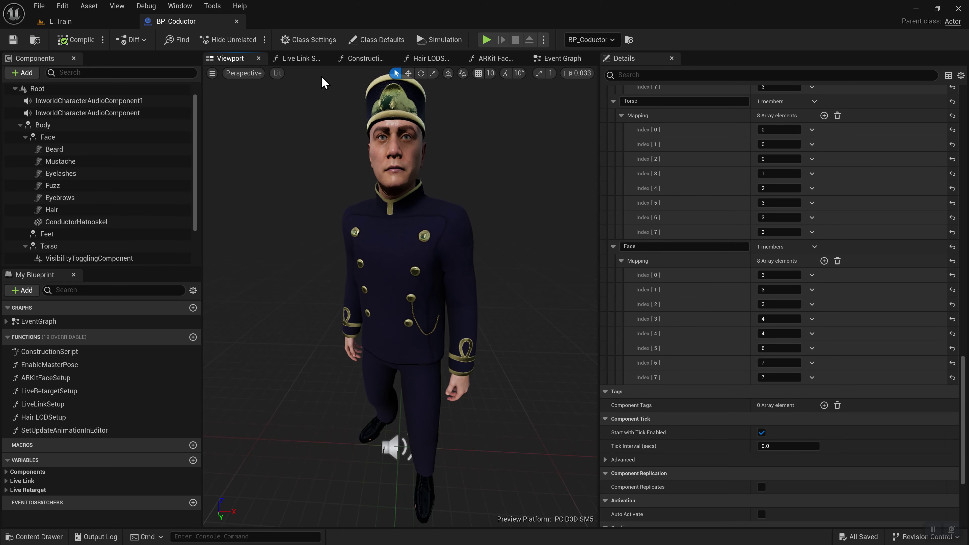
{"action": "left_click", "coordinate": [277, 73]}
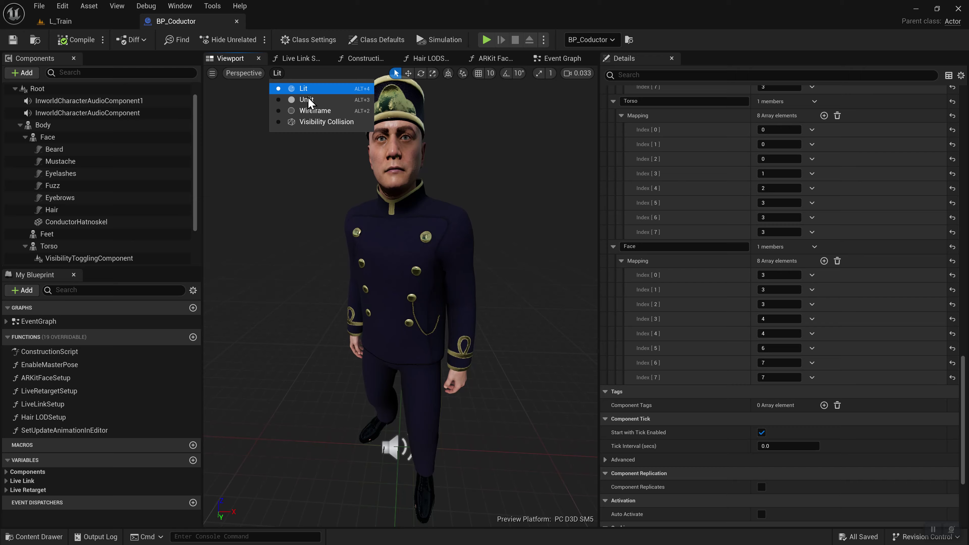
{"action": "left_click", "coordinate": [311, 113]}
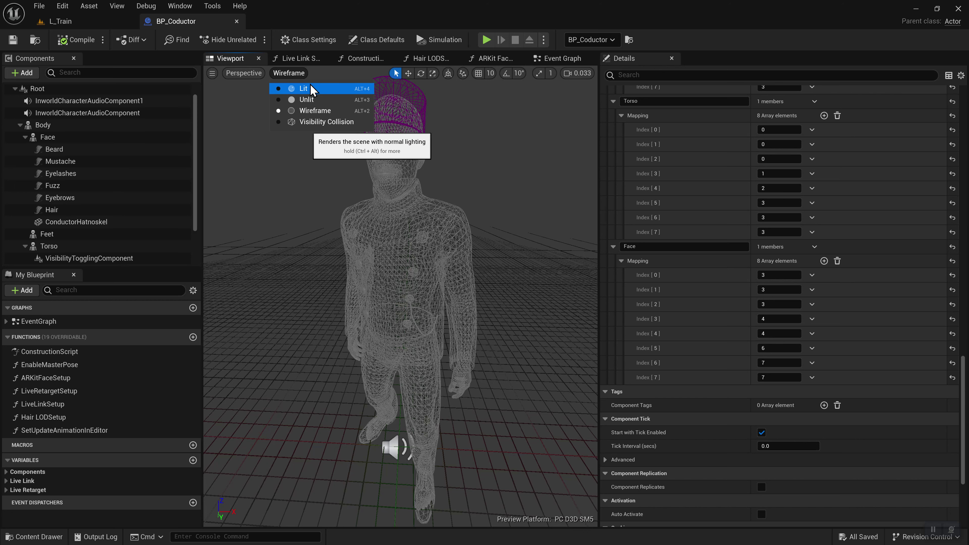
{"action": "left_click", "coordinate": [322, 90]}
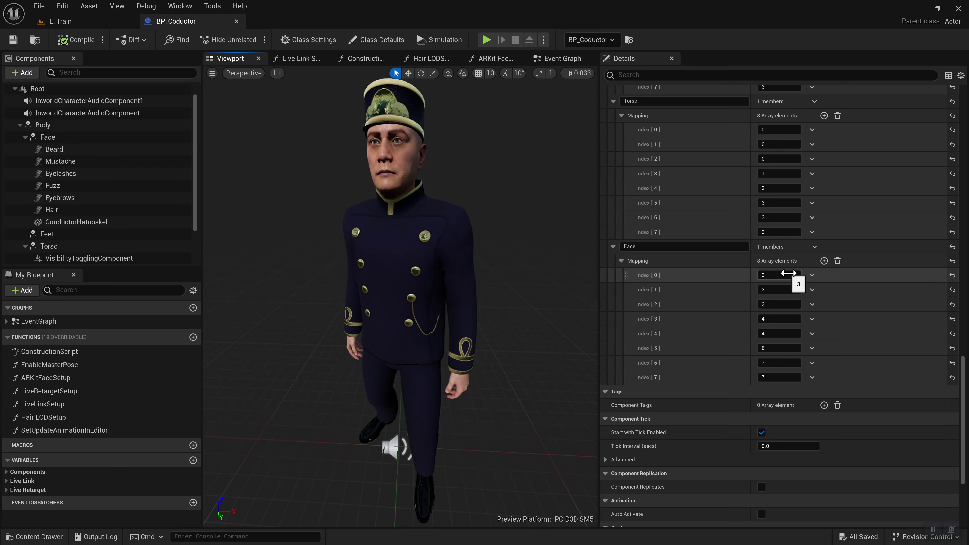
Review the mapping values of all five Custom LODMapping entries again, finishing on Torso and Face.
{"action": "scroll", "coordinate": [861, 298], "scroll_direction": "up", "scroll_amount": 3}
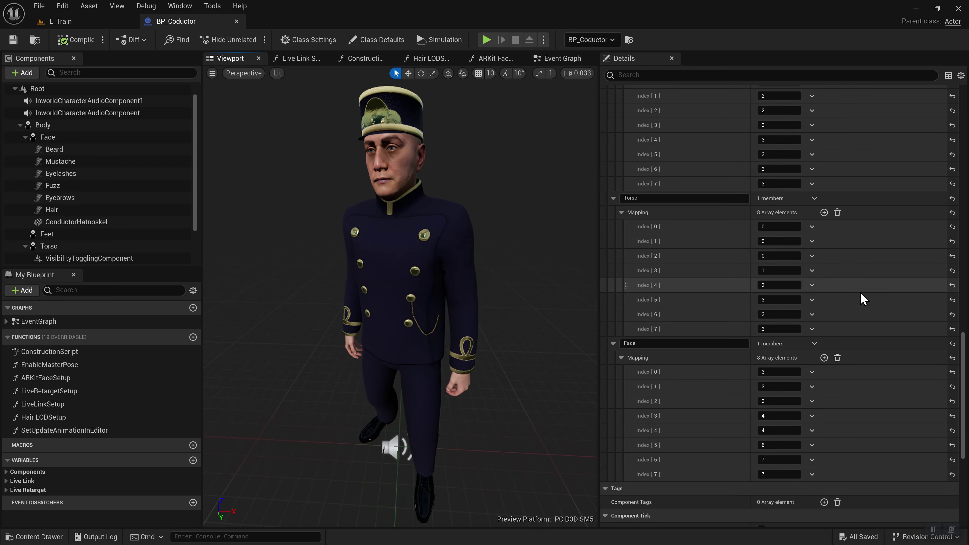
{"action": "scroll", "coordinate": [863, 298], "scroll_direction": "up", "scroll_amount": 3}
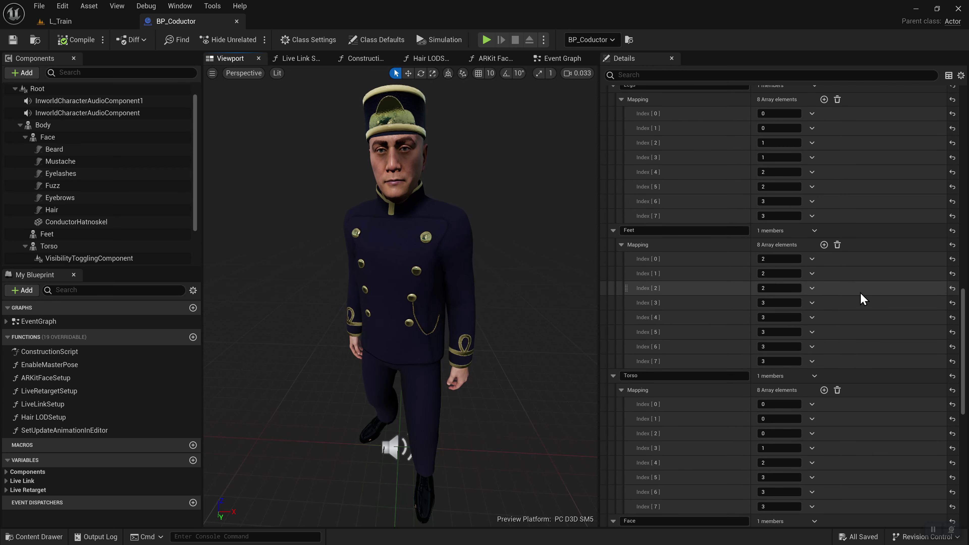
{"action": "scroll", "coordinate": [863, 298], "scroll_direction": "up", "scroll_amount": 6}
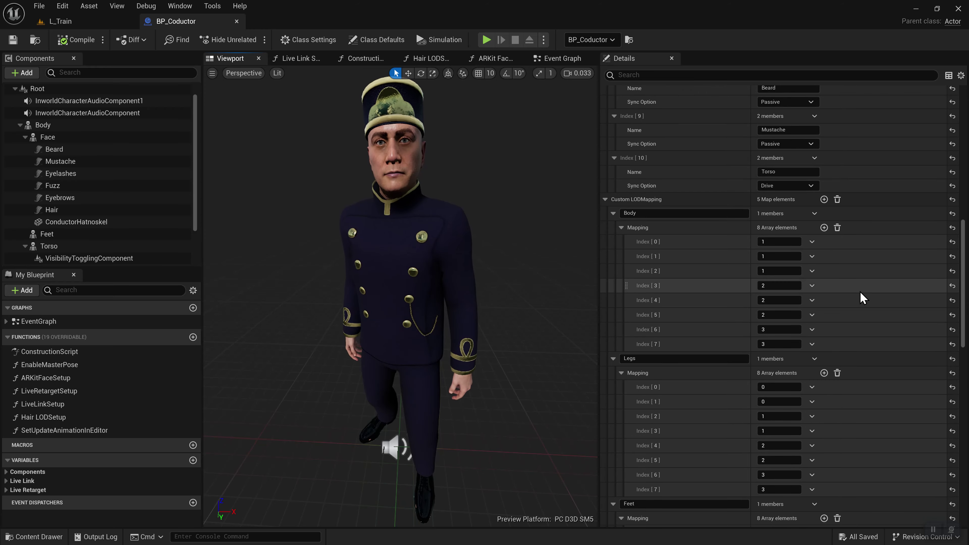
{"action": "scroll", "coordinate": [863, 299], "scroll_direction": "down", "scroll_amount": 11}
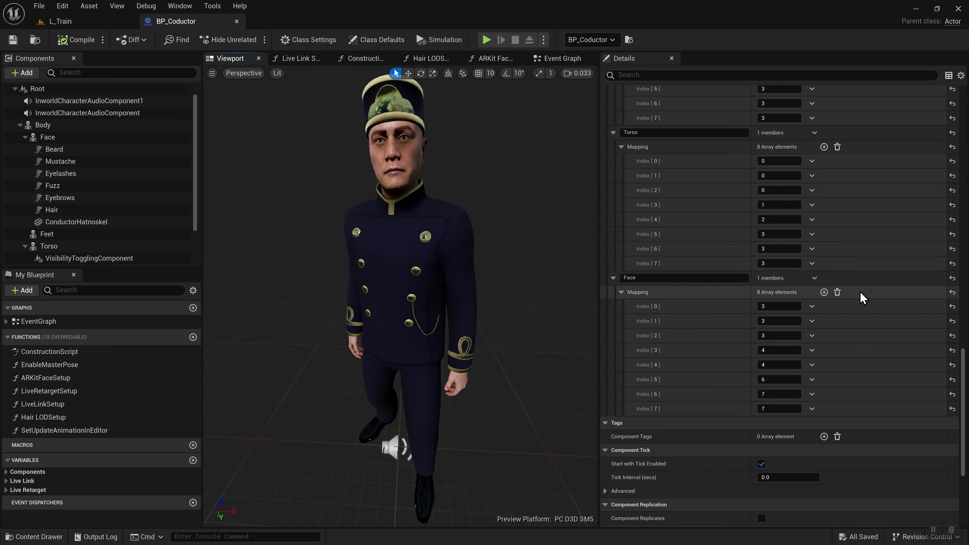
{"action": "scroll", "coordinate": [863, 299], "scroll_direction": "up", "scroll_amount": 1}
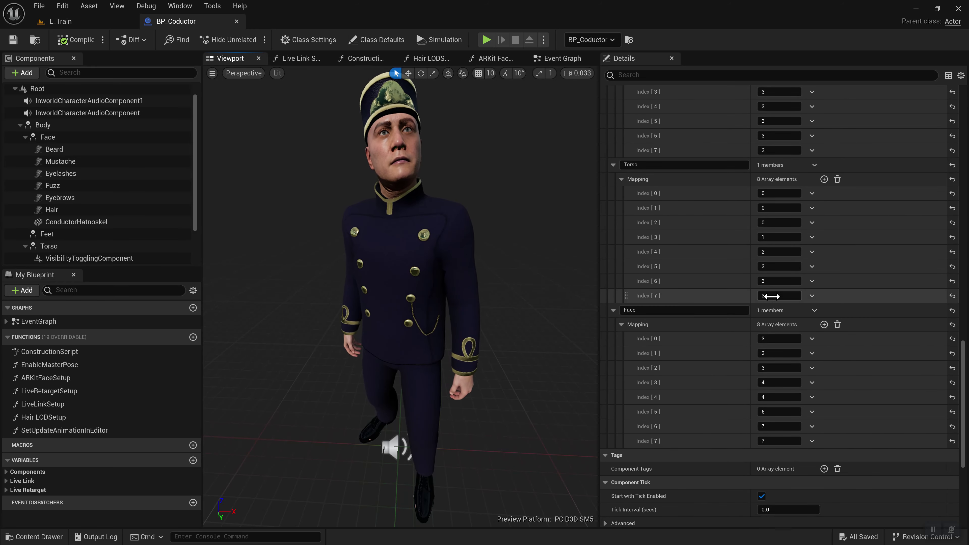
{"action": "scroll", "coordinate": [845, 299], "scroll_direction": "up", "scroll_amount": 1}
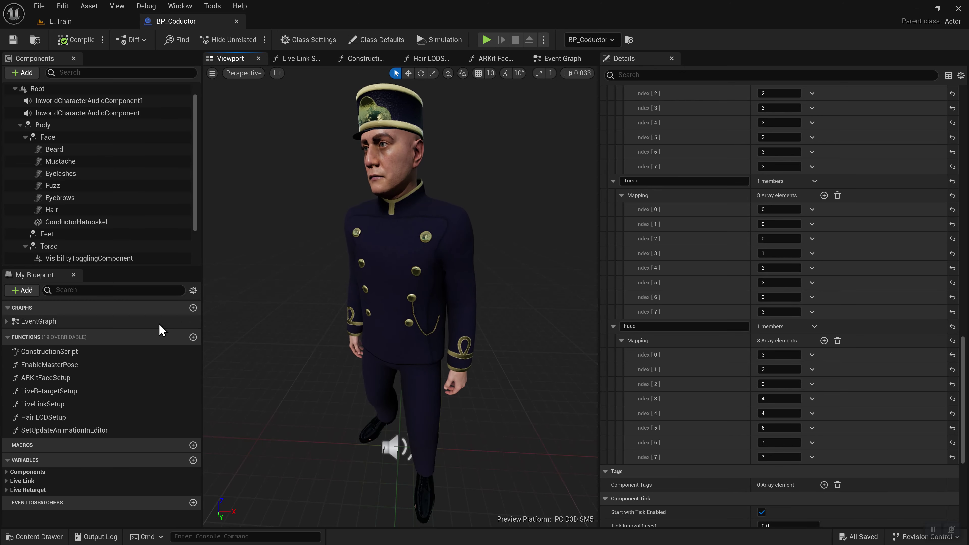
Review the LODSync component's Components to Sync list and each entry's Sync Option, together with the start of Custom LODMapping.
{"action": "scroll", "coordinate": [77, 248], "scroll_direction": "down", "scroll_amount": 2}
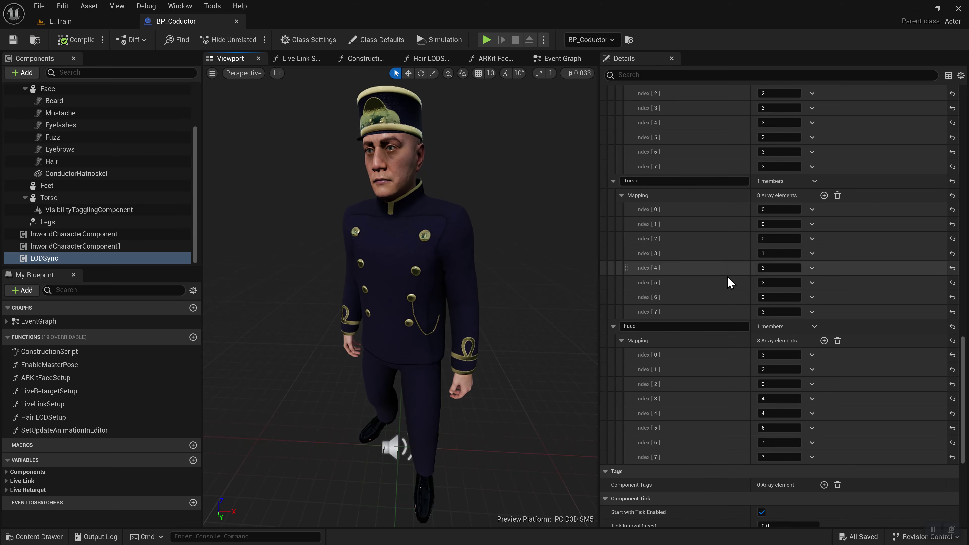
{"action": "scroll", "coordinate": [907, 265], "scroll_direction": "up", "scroll_amount": 10}
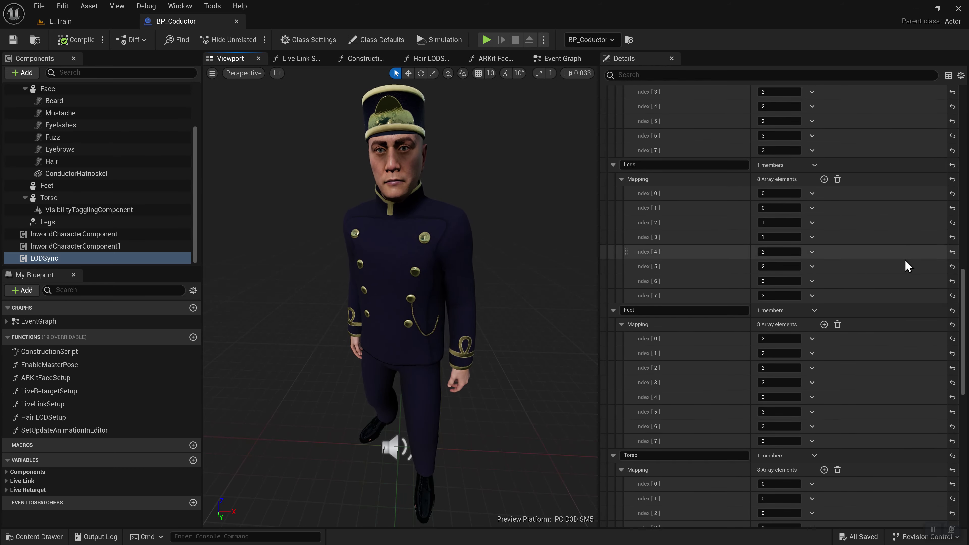
{"action": "scroll", "coordinate": [907, 264], "scroll_direction": "down", "scroll_amount": 3}
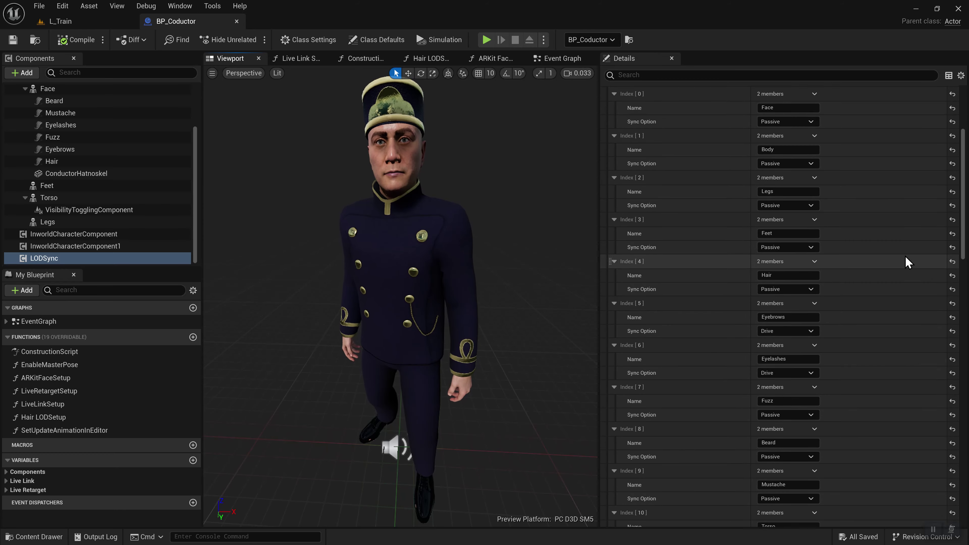
{"action": "mouse_move", "coordinate": [623, 348]}
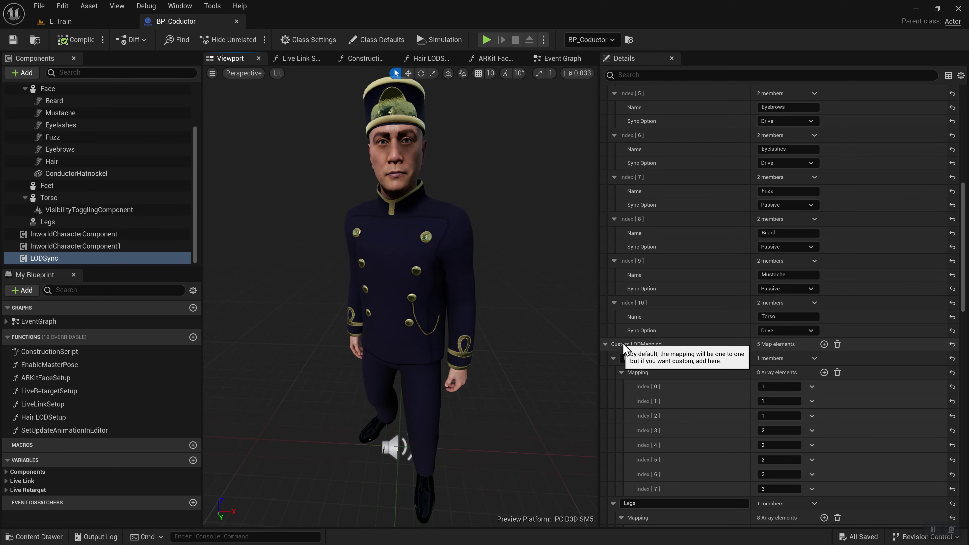
{"action": "scroll", "coordinate": [713, 288], "scroll_direction": "up", "scroll_amount": 9}
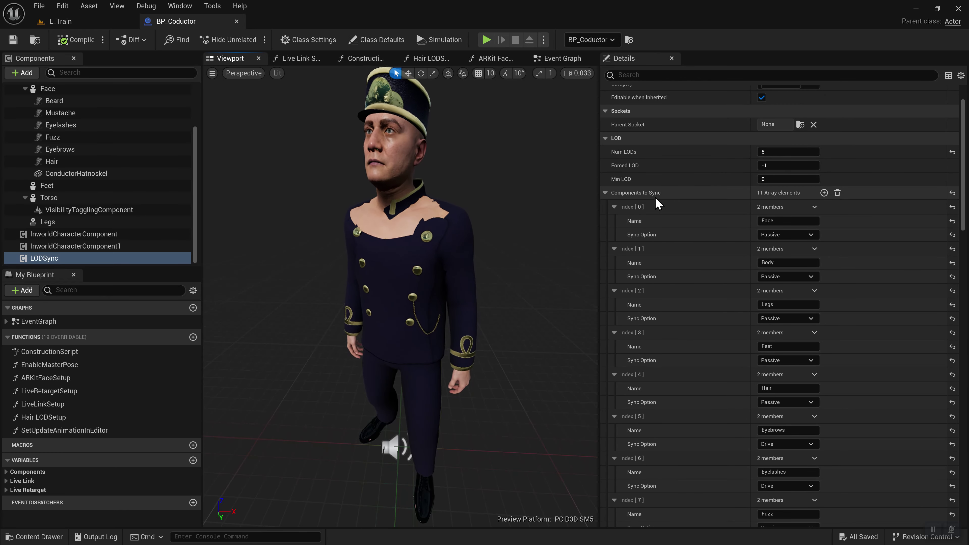
{"action": "mouse_move", "coordinate": [655, 198]}
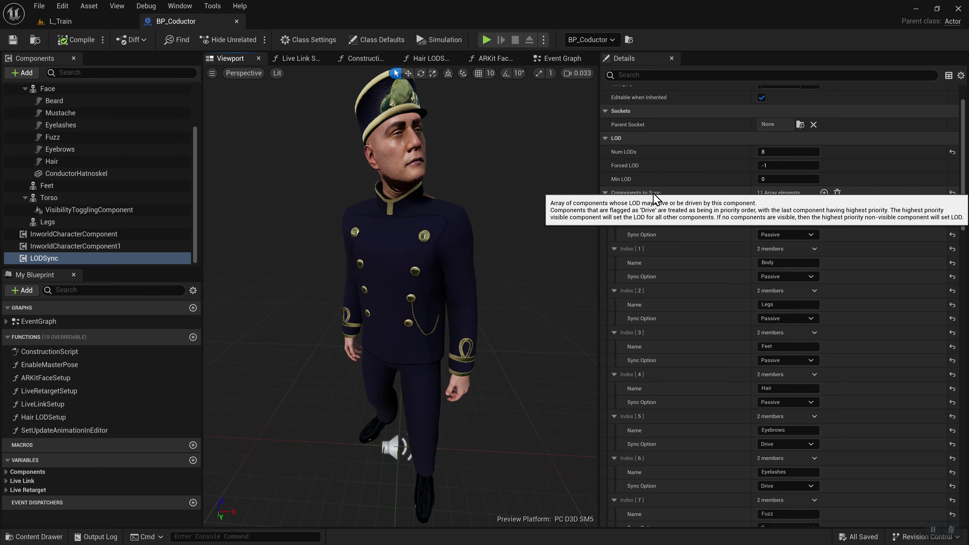
Go through the Custom LODMapping entries again to examine the Torso and Face mapping values.
{"action": "scroll", "coordinate": [759, 294], "scroll_direction": "down", "scroll_amount": 10}
{"action": "scroll", "coordinate": [761, 302], "scroll_direction": "down", "scroll_amount": 10}
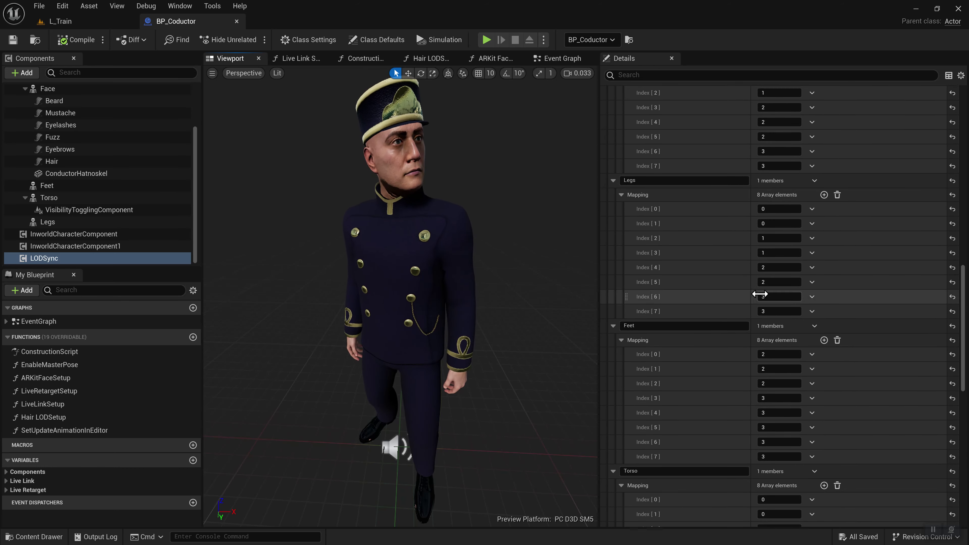
{"action": "scroll", "coordinate": [814, 322], "scroll_direction": "down", "scroll_amount": 6}
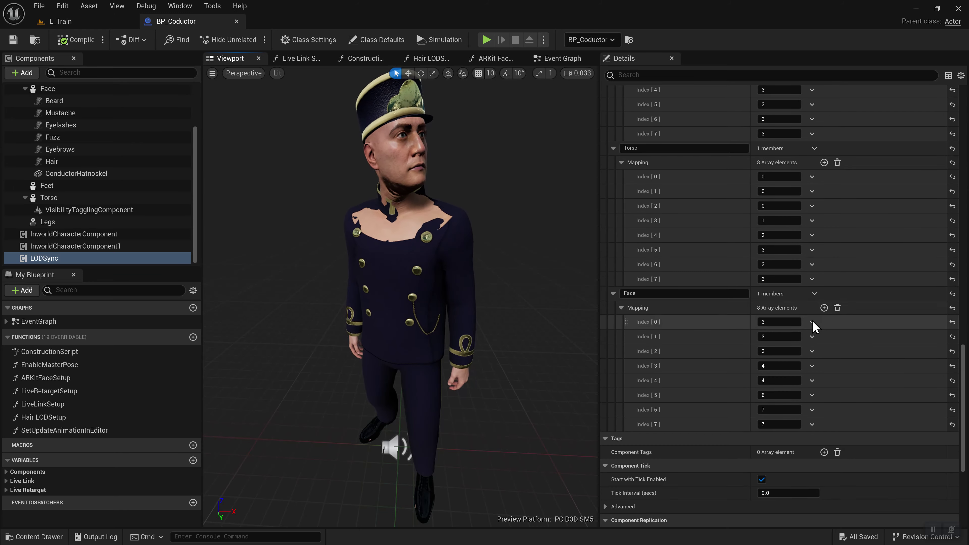
{"action": "scroll", "coordinate": [814, 323], "scroll_direction": "up", "scroll_amount": 3}
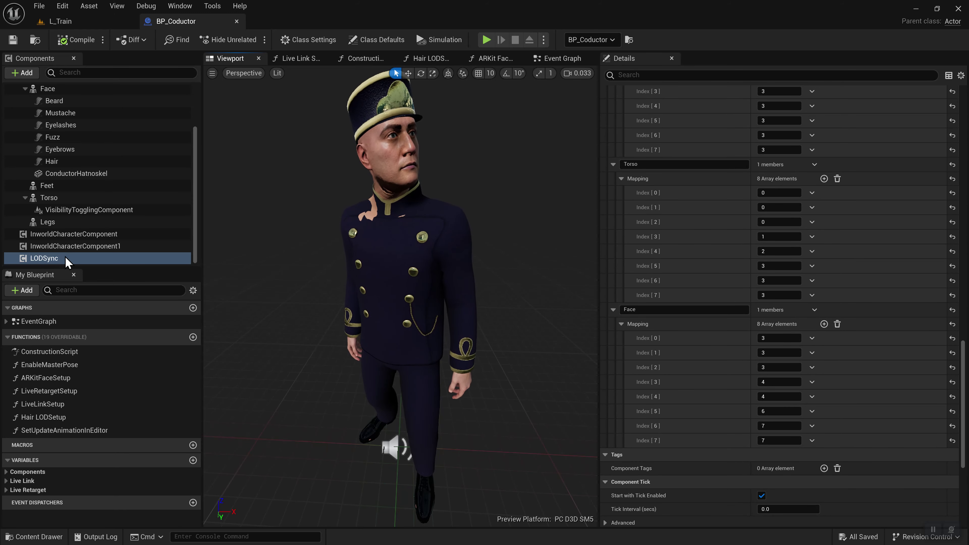
{"action": "scroll", "coordinate": [848, 339], "scroll_direction": "up", "scroll_amount": 2}
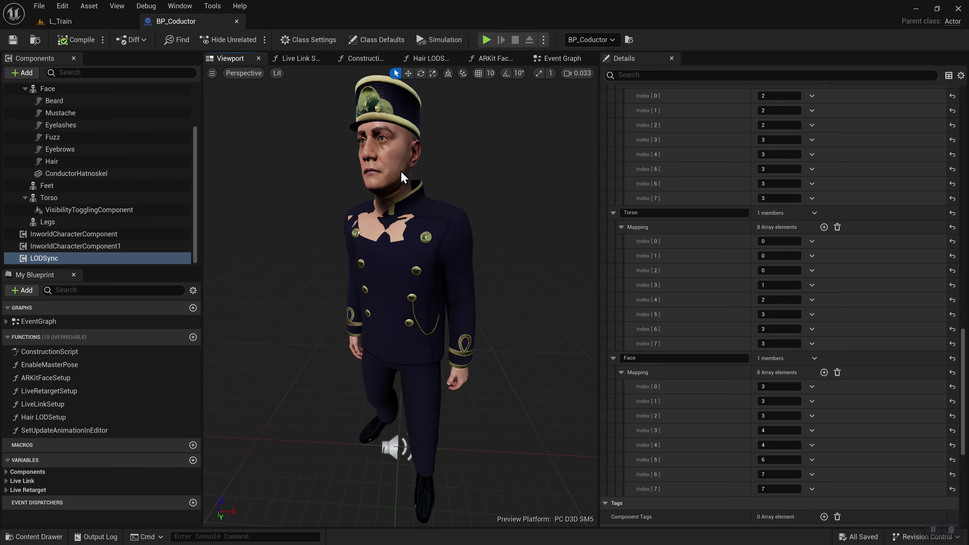
Select the Body component and examine its Forced Lod Model, Min Lod Model and Override Min Lod settings.
{"action": "scroll", "coordinate": [92, 135], "scroll_direction": "up", "scroll_amount": 3}
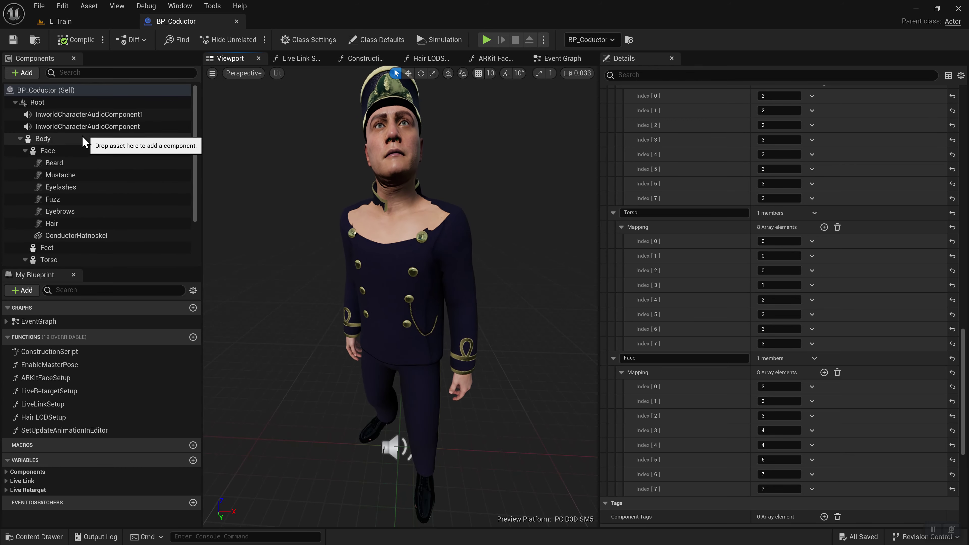
{"action": "left_click", "coordinate": [50, 140]}
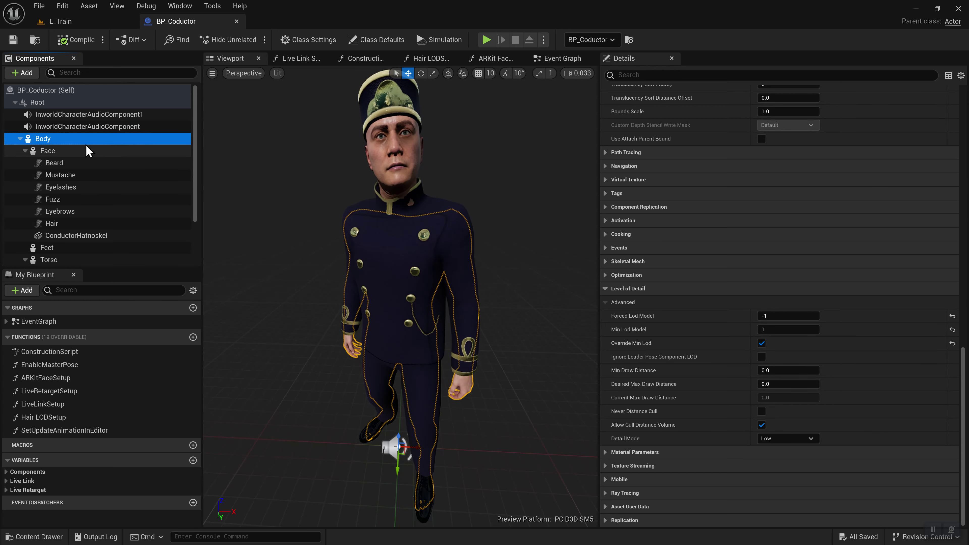
{"action": "scroll", "coordinate": [82, 237], "scroll_direction": "down", "scroll_amount": 3}
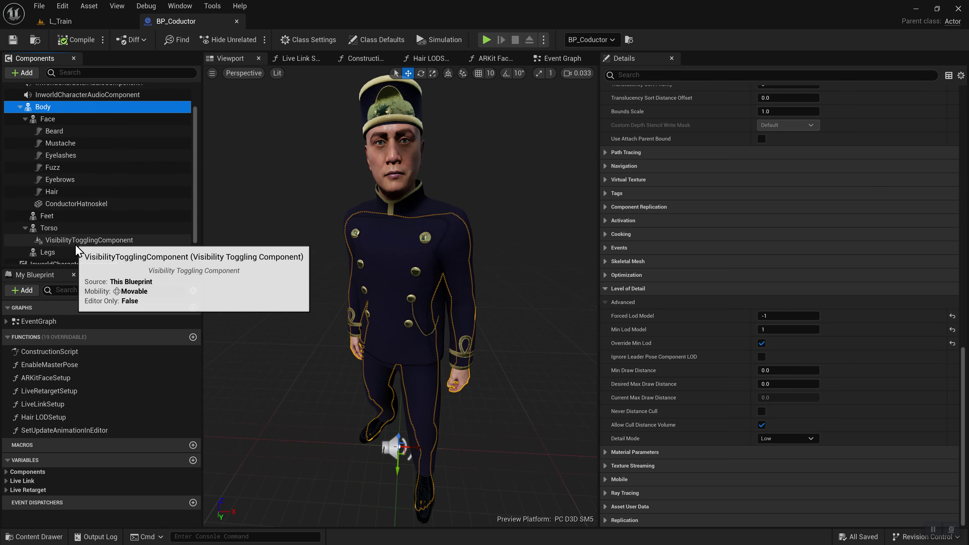
{"action": "scroll", "coordinate": [86, 219], "scroll_direction": "up", "scroll_amount": 3}
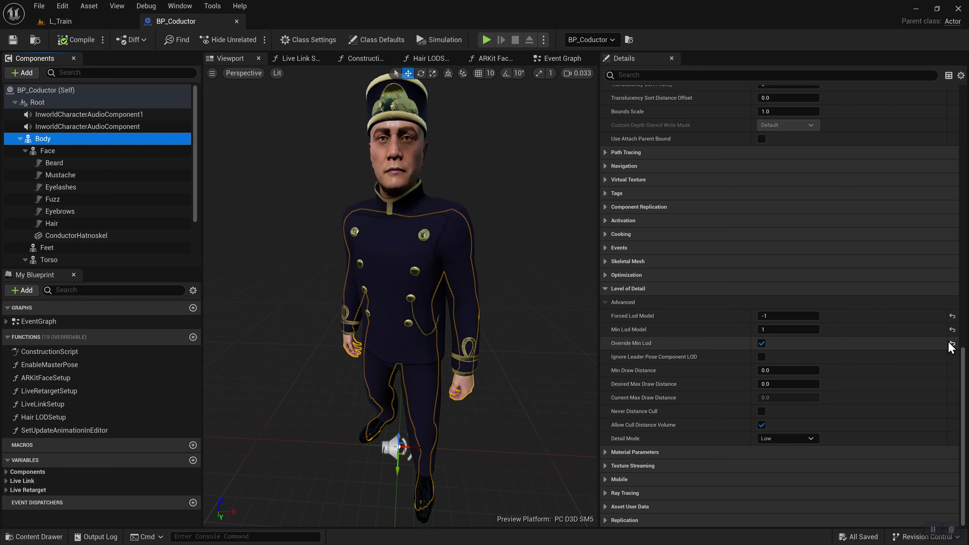
Select the Face component and examine its skeletal mesh asset and Level of Detail settings, especially Min Lod Model.
{"action": "left_click", "coordinate": [82, 152]}
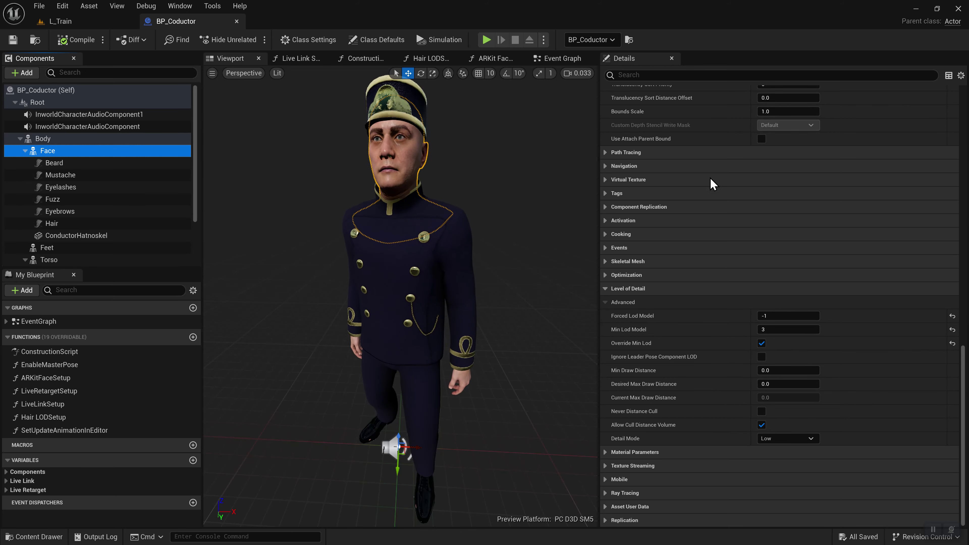
{"action": "scroll", "coordinate": [712, 185], "scroll_direction": "up", "scroll_amount": 15}
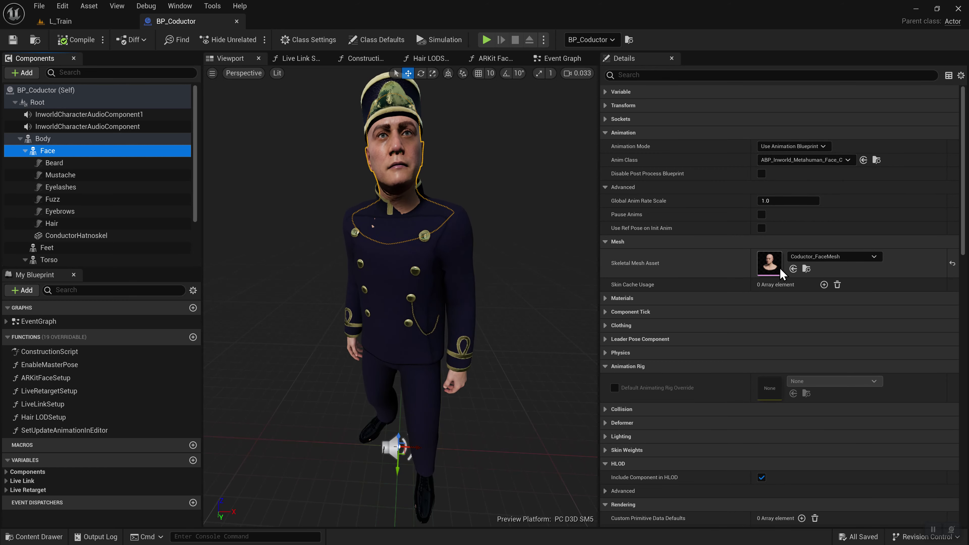
{"action": "scroll", "coordinate": [808, 320], "scroll_direction": "down", "scroll_amount": 15}
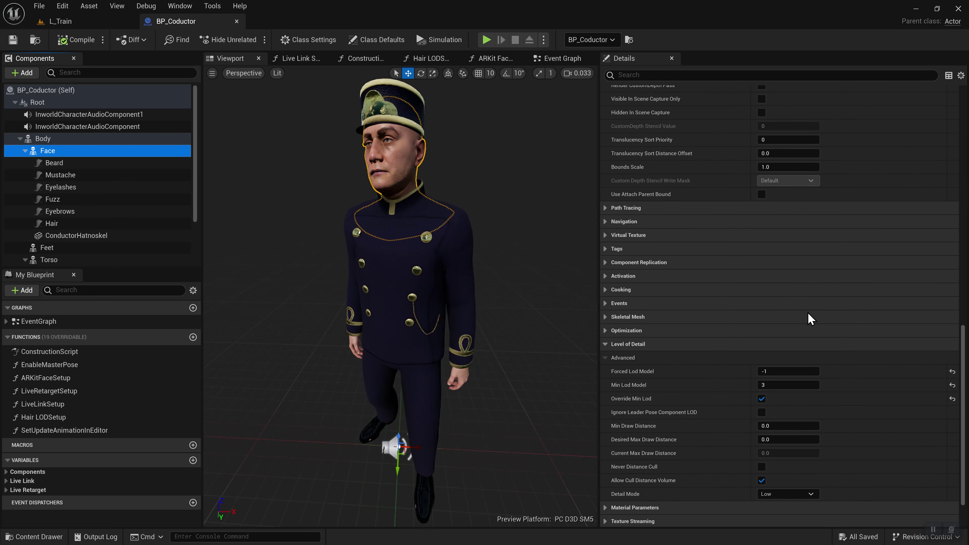
{"action": "scroll", "coordinate": [808, 320], "scroll_direction": "down", "scroll_amount": 3}
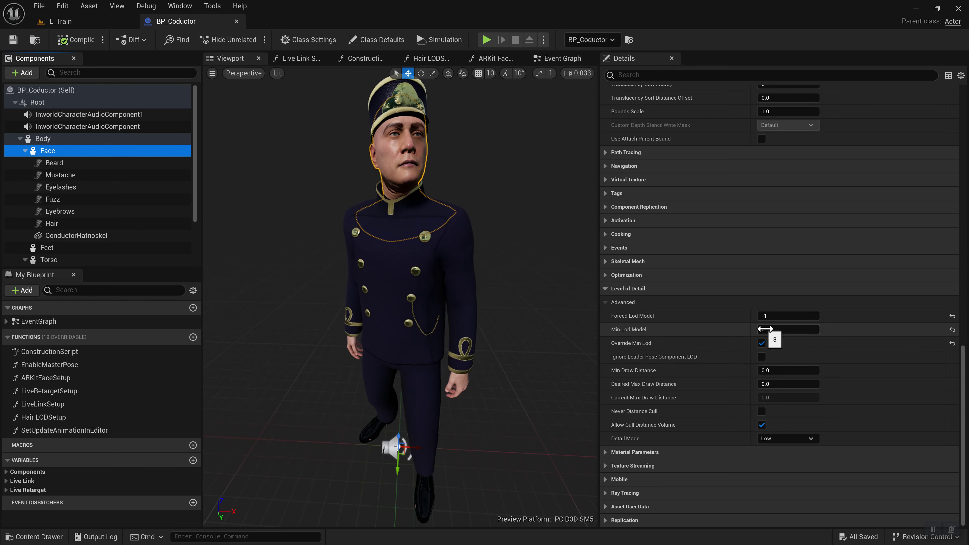
{"action": "left_click_drag", "start_coordinate": [765, 329], "coordinate": [766, 329]}
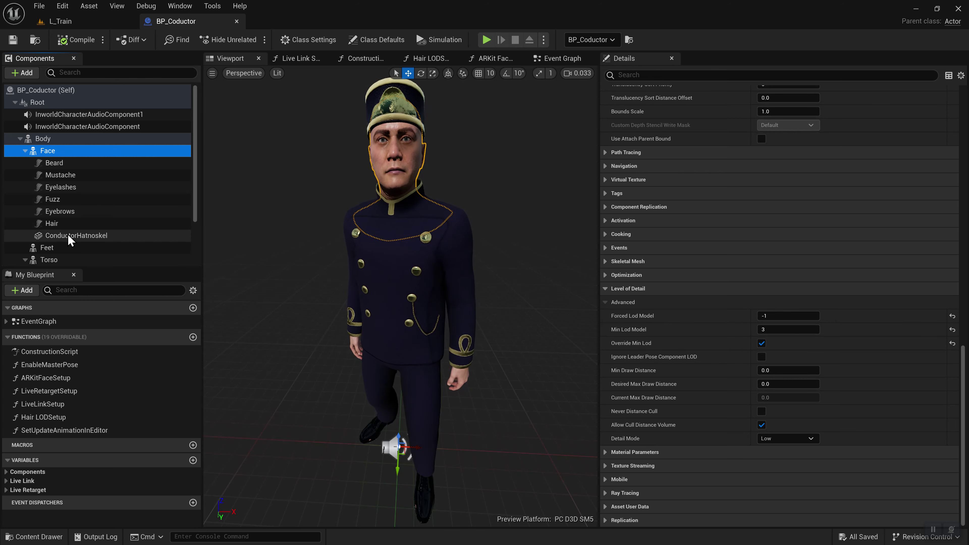
Check the Feet component's Min Lod Model, and compare it with the mapping values in LODSync.
{"action": "scroll", "coordinate": [72, 237], "scroll_direction": "down", "scroll_amount": 3}
{"action": "left_click", "coordinate": [55, 186]}
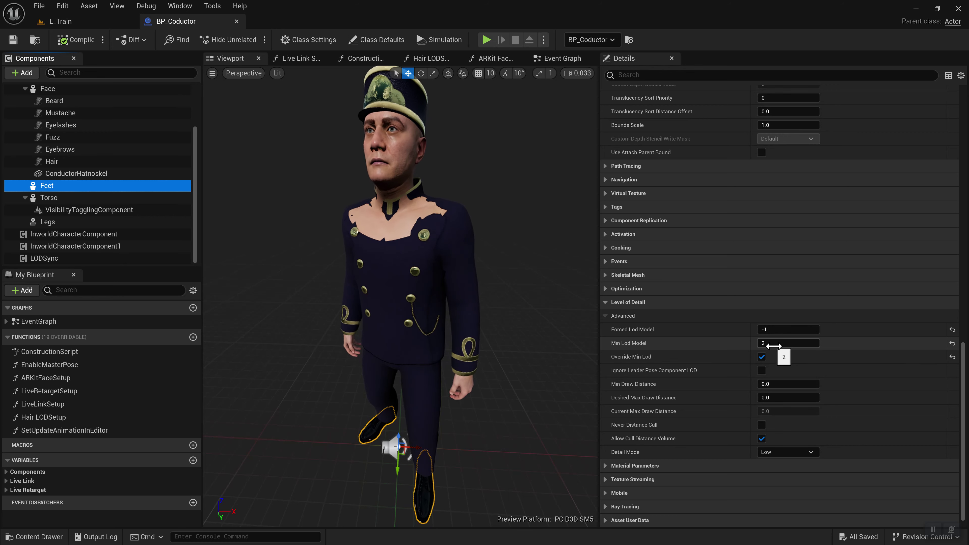
{"action": "left_click", "coordinate": [44, 258]}
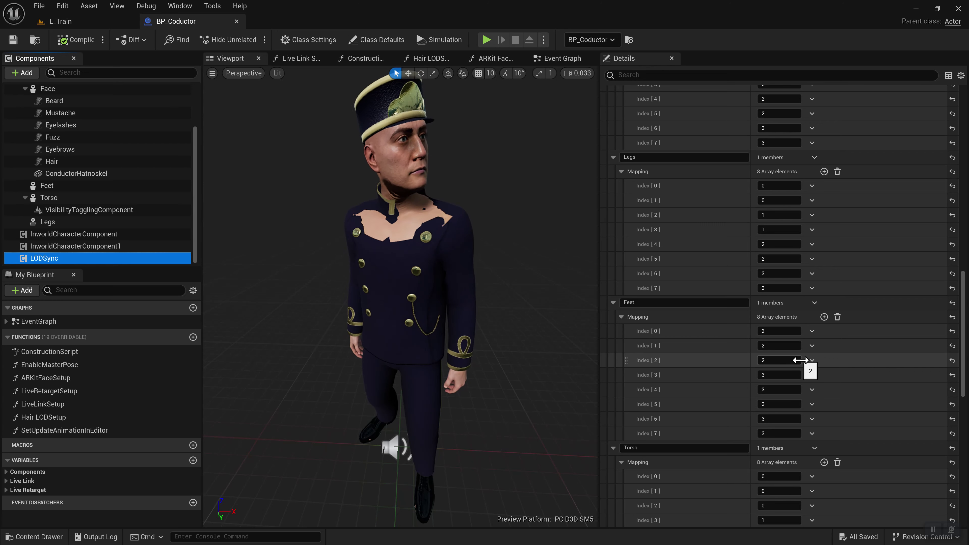
{"action": "scroll", "coordinate": [786, 362], "scroll_direction": "up", "scroll_amount": 5}
{"action": "scroll", "coordinate": [797, 345], "scroll_direction": "up", "scroll_amount": 1}
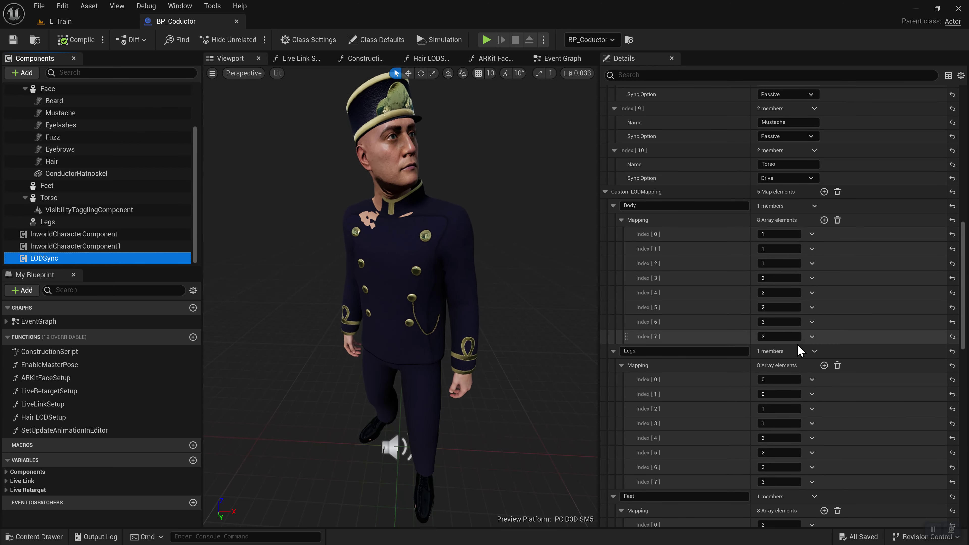
{"action": "scroll", "coordinate": [842, 395], "scroll_direction": "down", "scroll_amount": 7}
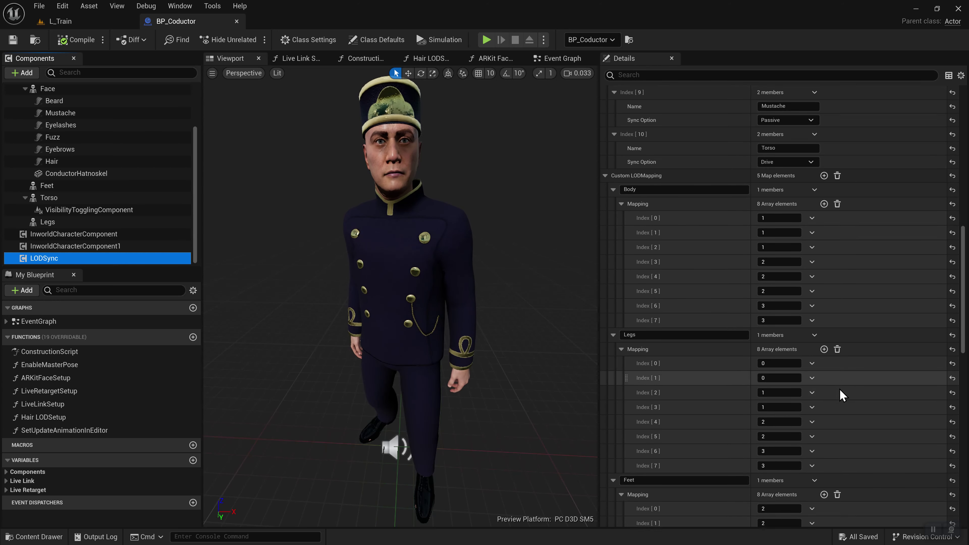
{"action": "scroll", "coordinate": [842, 395], "scroll_direction": "down", "scroll_amount": 2}
{"action": "scroll", "coordinate": [842, 395], "scroll_direction": "down", "scroll_amount": 3}
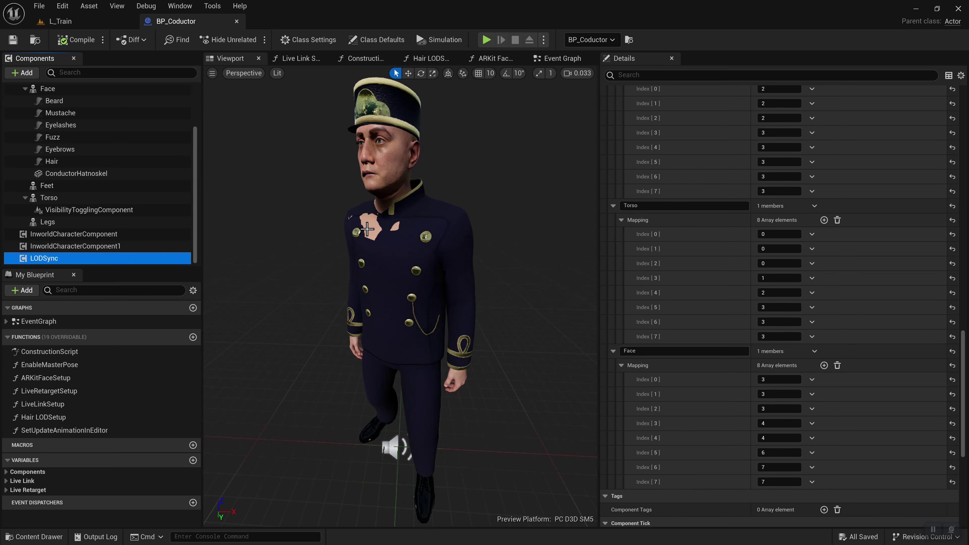
Compare the Level of Detail settings of the Legs and Torso components with the Torso mapping in LODSync.
{"action": "left_click", "coordinate": [57, 223]}
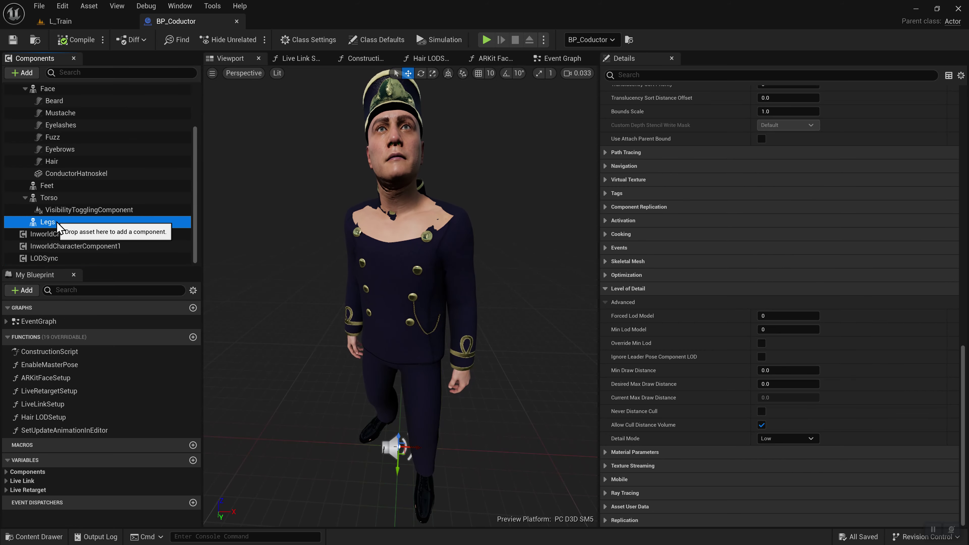
{"action": "left_click", "coordinate": [61, 198]}
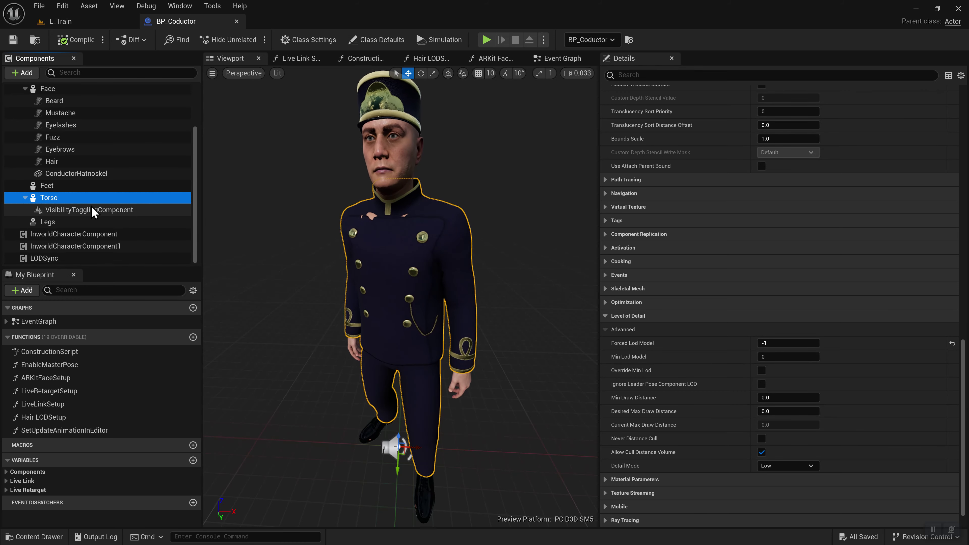
{"action": "left_click", "coordinate": [36, 258]}
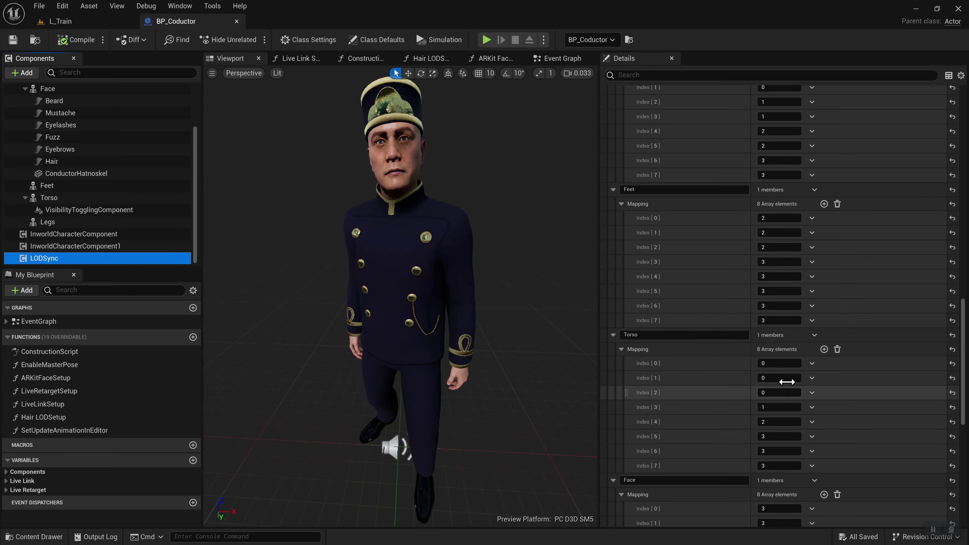
{"action": "left_click", "coordinate": [45, 222]}
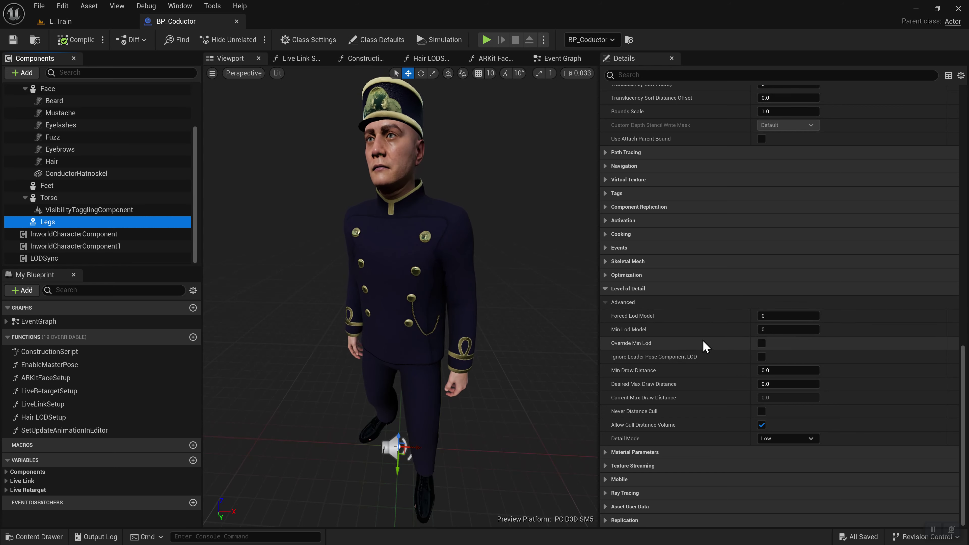
Reselect LODSync and review the Body, Legs, Feet and Torso mapping values.
{"action": "left_click", "coordinate": [44, 258]}
{"action": "scroll", "coordinate": [858, 246], "scroll_direction": "up", "scroll_amount": 3}
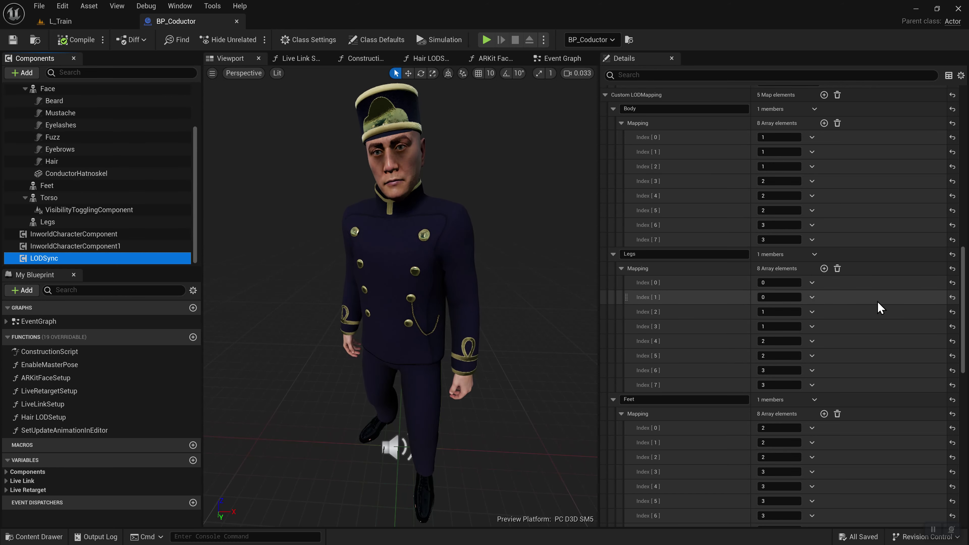
{"action": "scroll", "coordinate": [878, 301], "scroll_direction": "down", "scroll_amount": 6}
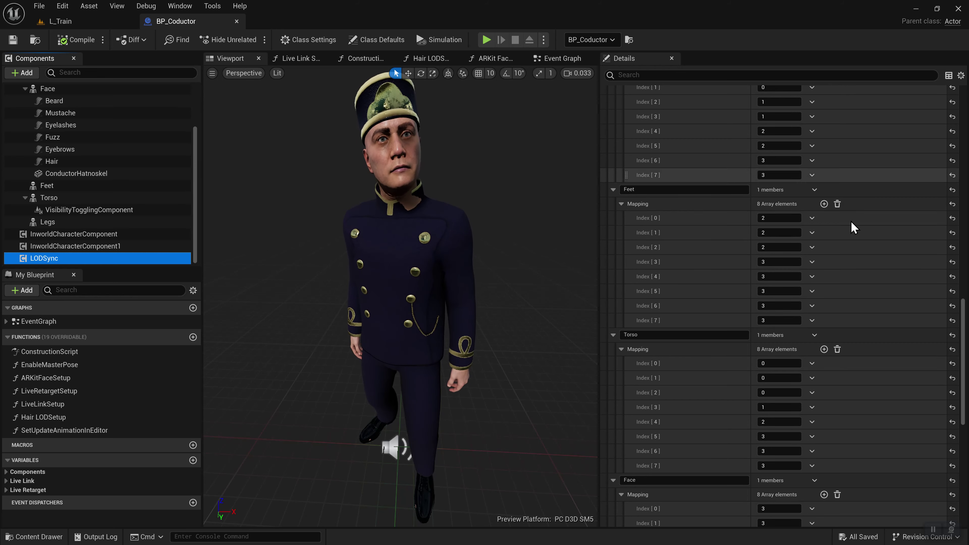
{"action": "scroll", "coordinate": [839, 237], "scroll_direction": "down", "scroll_amount": 2}
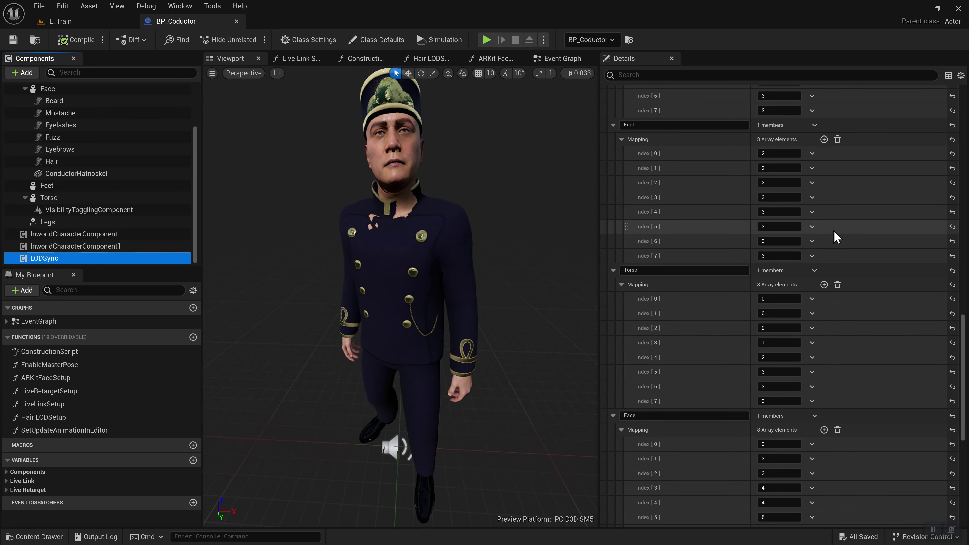
{"action": "scroll", "coordinate": [878, 263], "scroll_direction": "up", "scroll_amount": 5}
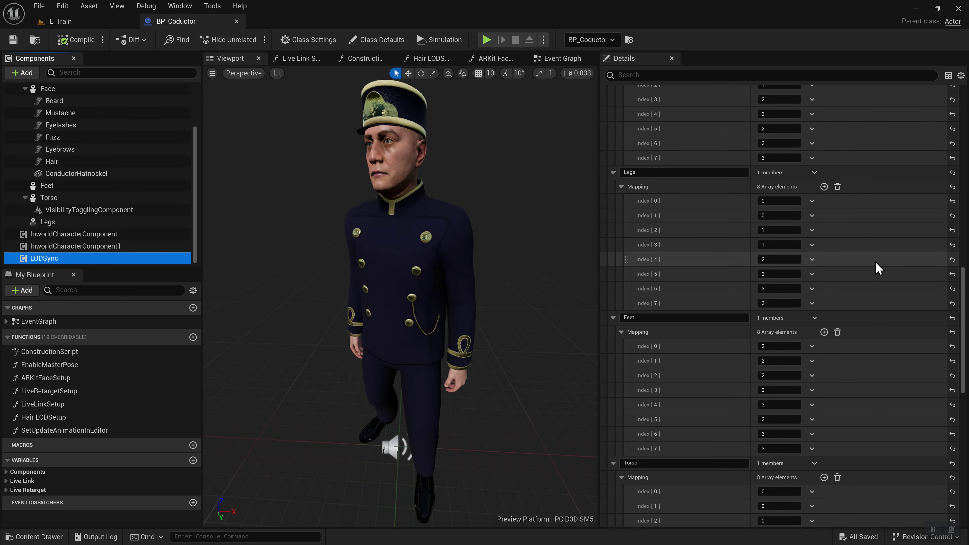
{"action": "scroll", "coordinate": [876, 263], "scroll_direction": "up", "scroll_amount": 2}
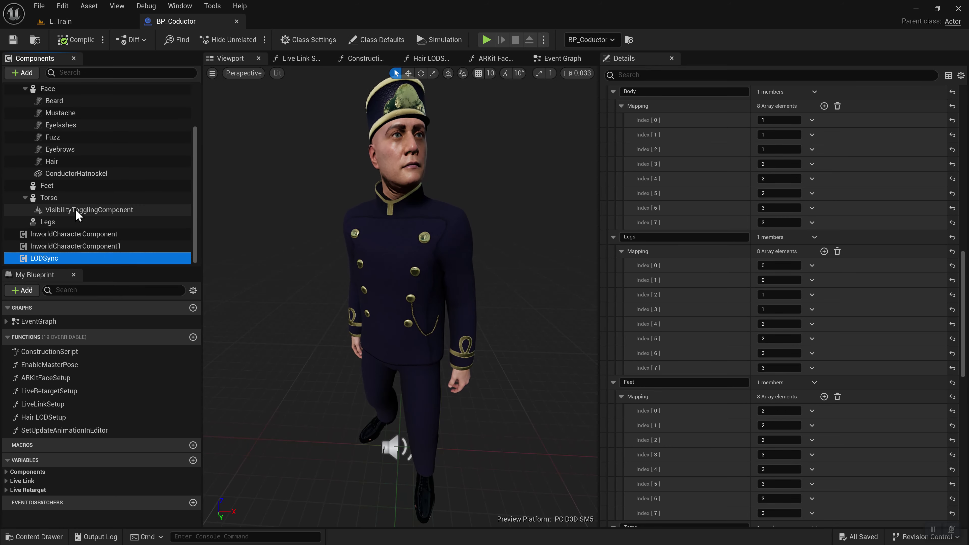
Select the Torso component and open its skeletal mesh asset, conductorLOD3MT, for editing.
{"action": "scroll", "coordinate": [78, 213], "scroll_direction": "up", "scroll_amount": 2}
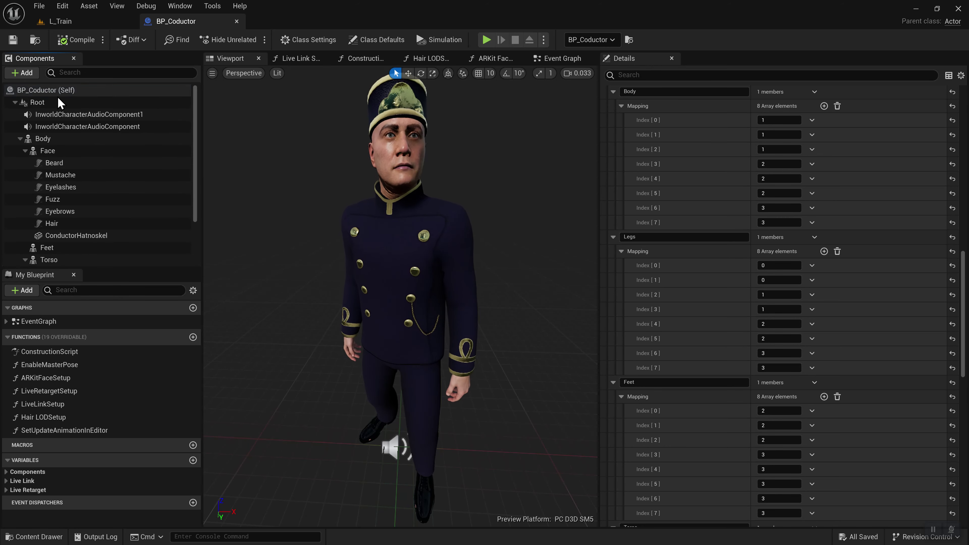
{"action": "scroll", "coordinate": [61, 168], "scroll_direction": "down", "scroll_amount": 1}
{"action": "scroll", "coordinate": [60, 168], "scroll_direction": "down", "scroll_amount": 1}
{"action": "left_click", "coordinate": [96, 198]}
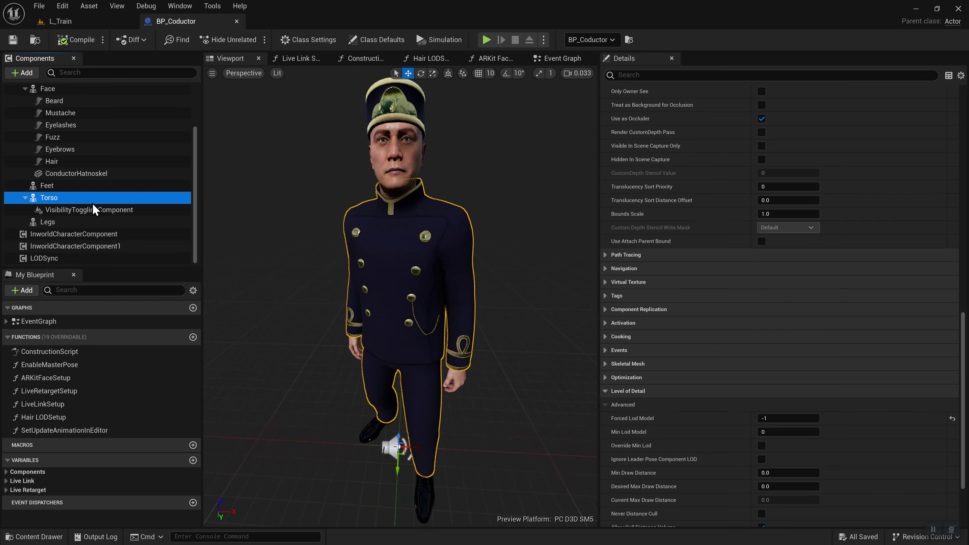
{"action": "scroll", "coordinate": [771, 201], "scroll_direction": "down", "scroll_amount": 5}
{"action": "scroll", "coordinate": [771, 201], "scroll_direction": "up", "scroll_amount": 6}
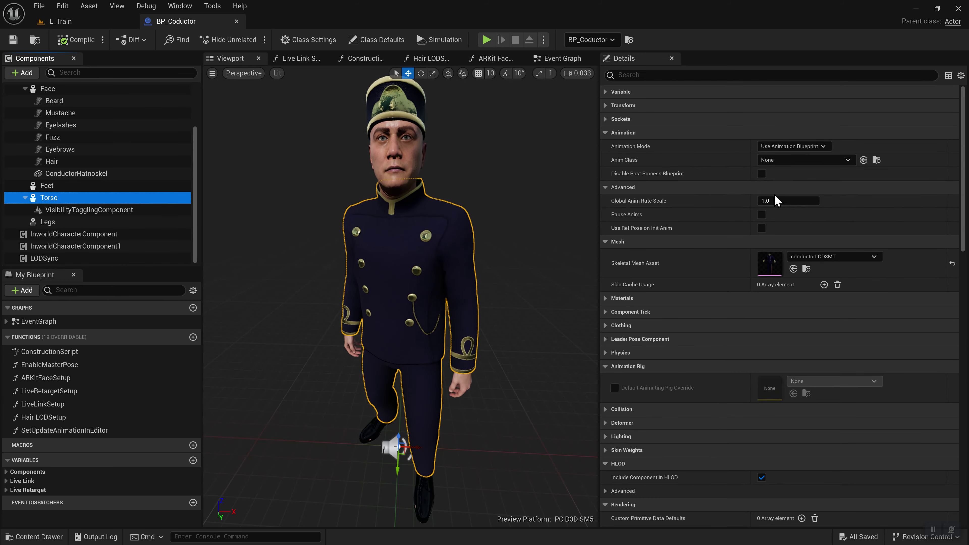
{"action": "double_click", "coordinate": [773, 262]}
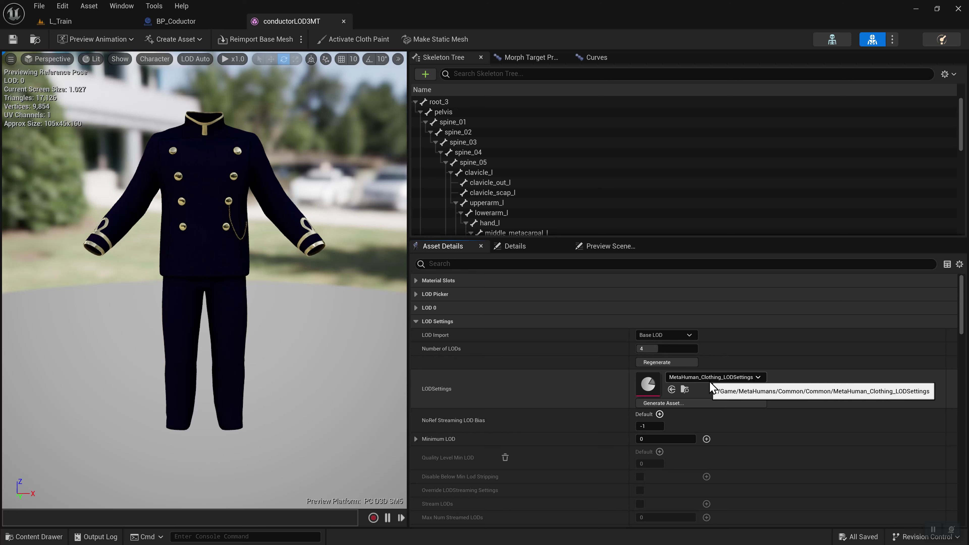
Check the available LODSettings assets for the mesh, keep the current choice, and open MetaHuman_Clothing_LODSettings.
{"action": "left_click", "coordinate": [757, 377]}
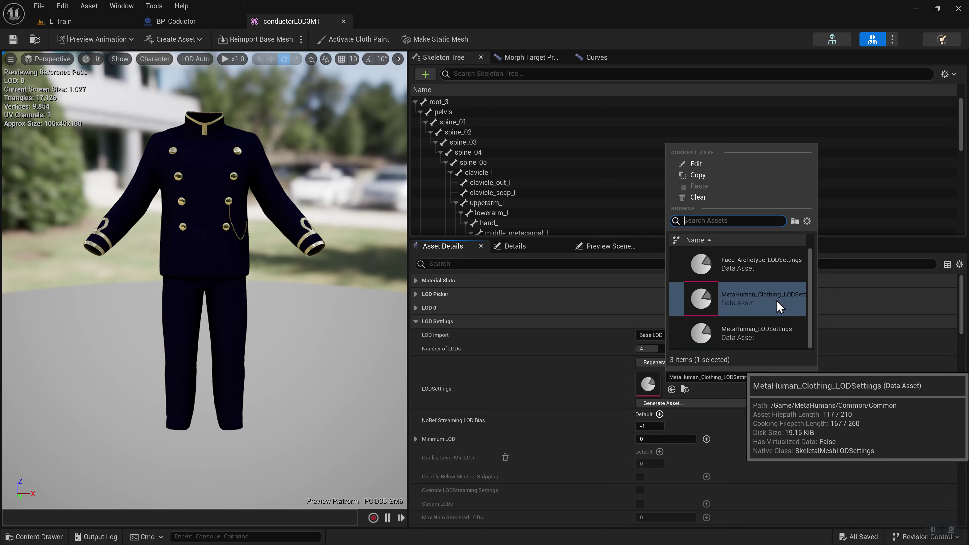
{"action": "left_click", "coordinate": [609, 391]}
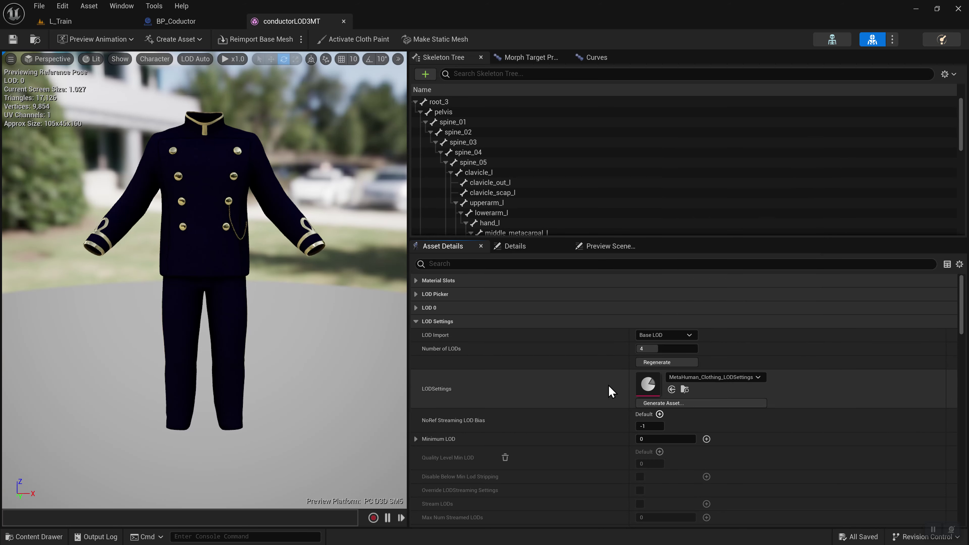
{"action": "double_click", "coordinate": [651, 386]}
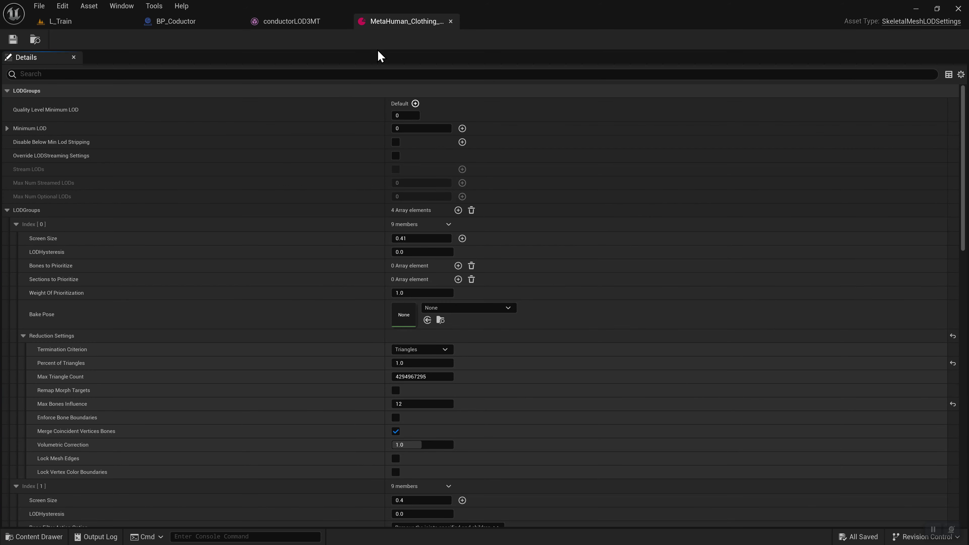